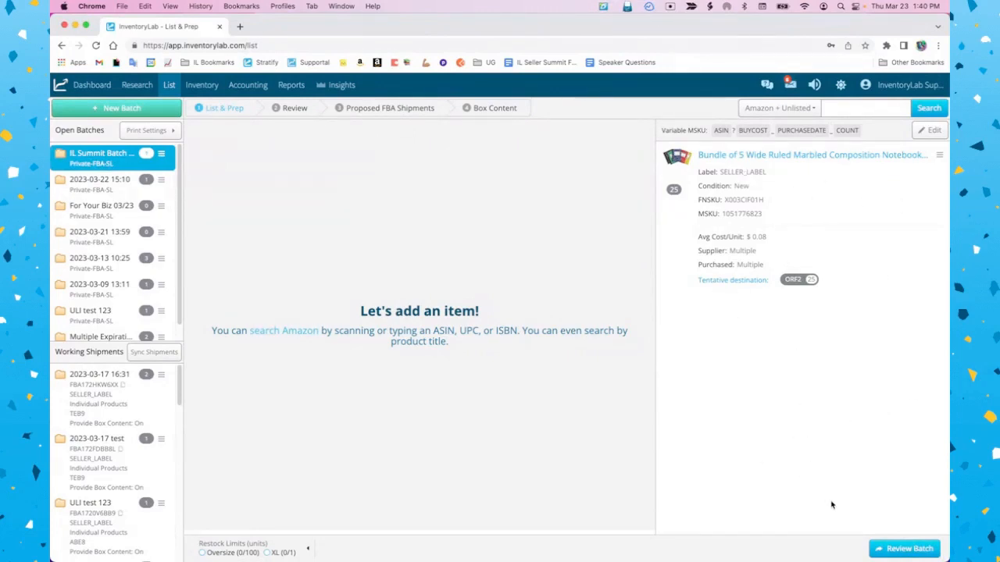
Step: Review and submit the batch, syncing product feeds and requesting proposed FBA shipment plans from Amazon
{"action": "left_click", "coordinate": [903, 550]}
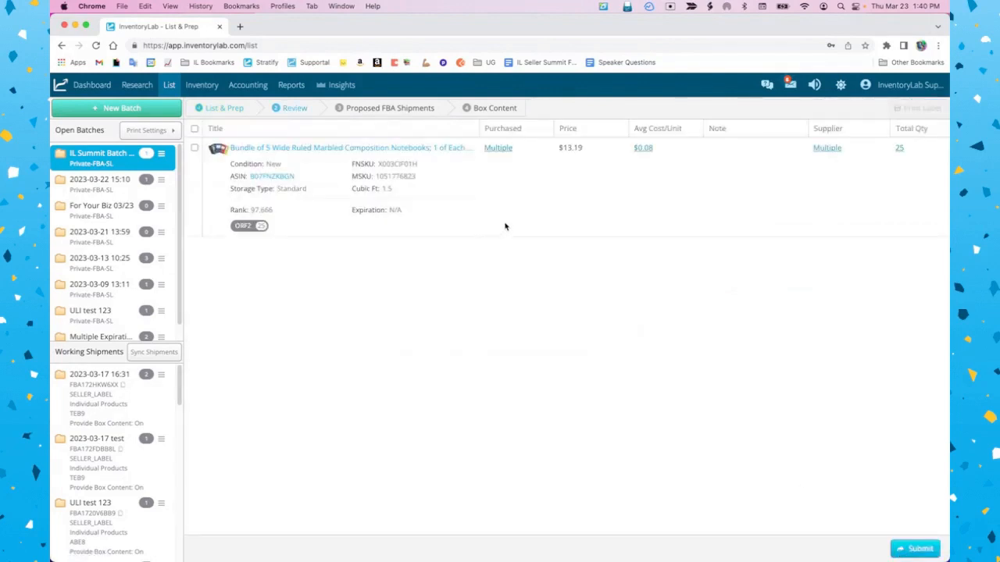
{"action": "left_click", "coordinate": [910, 549]}
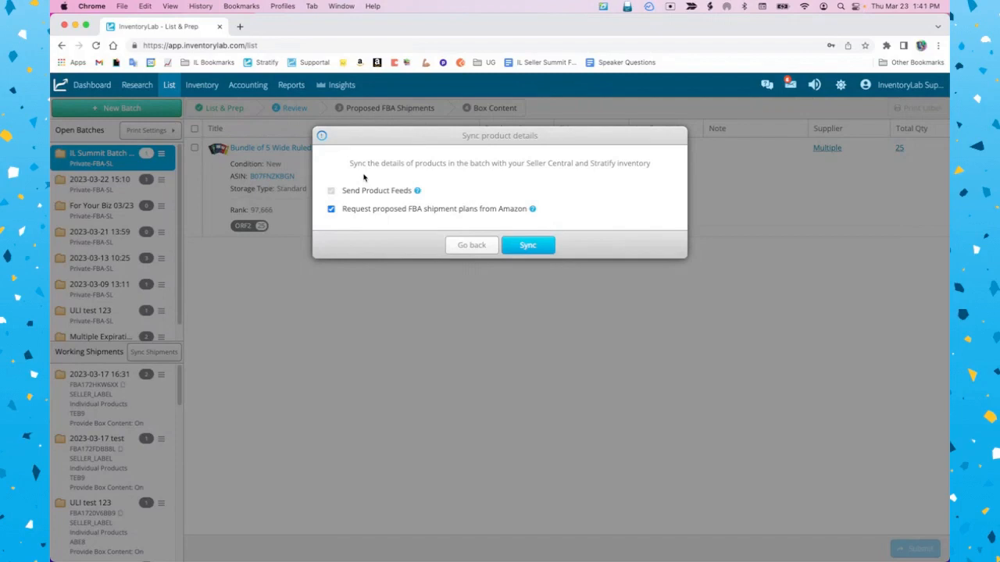
{"action": "left_click", "coordinate": [331, 210]}
{"action": "left_click", "coordinate": [331, 209]}
{"action": "left_click", "coordinate": [426, 213]}
{"action": "left_click", "coordinate": [331, 209]}
{"action": "left_click", "coordinate": [526, 246]}
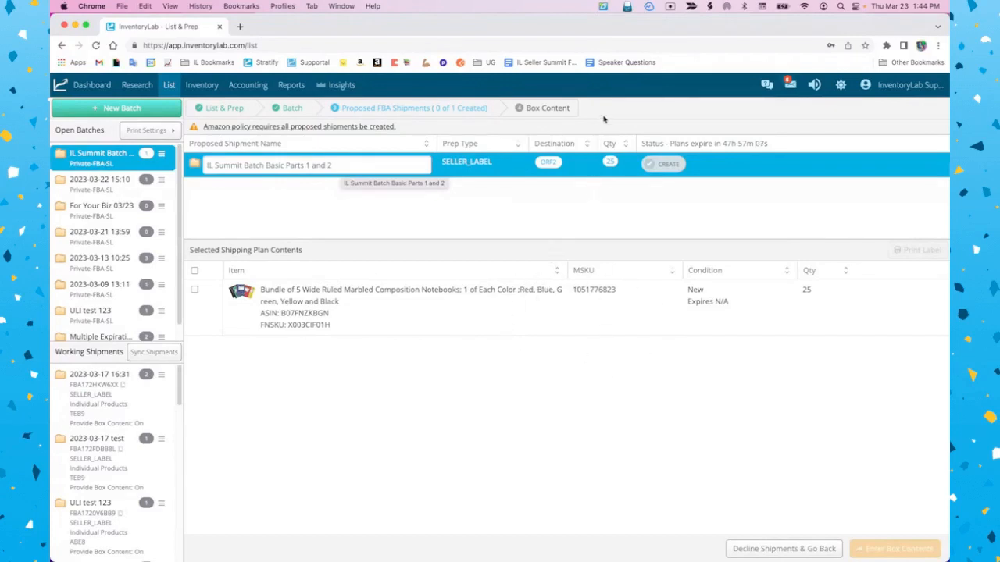
Step: Create the proposed shipment IL Summit Batch Basic Parts 1 and 2 and proceed to entering its box contents
{"action": "left_click", "coordinate": [673, 165]}
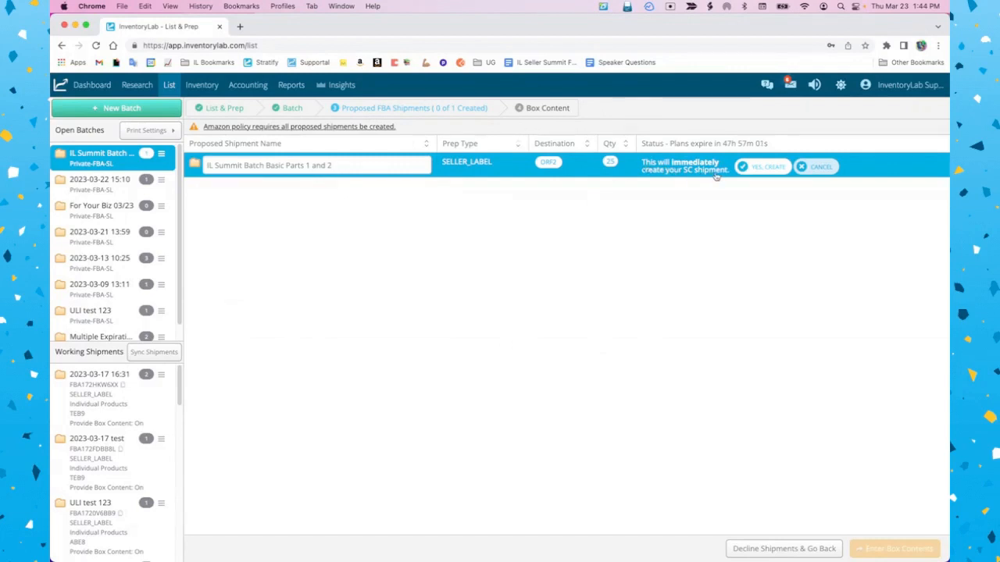
{"action": "left_click", "coordinate": [766, 168]}
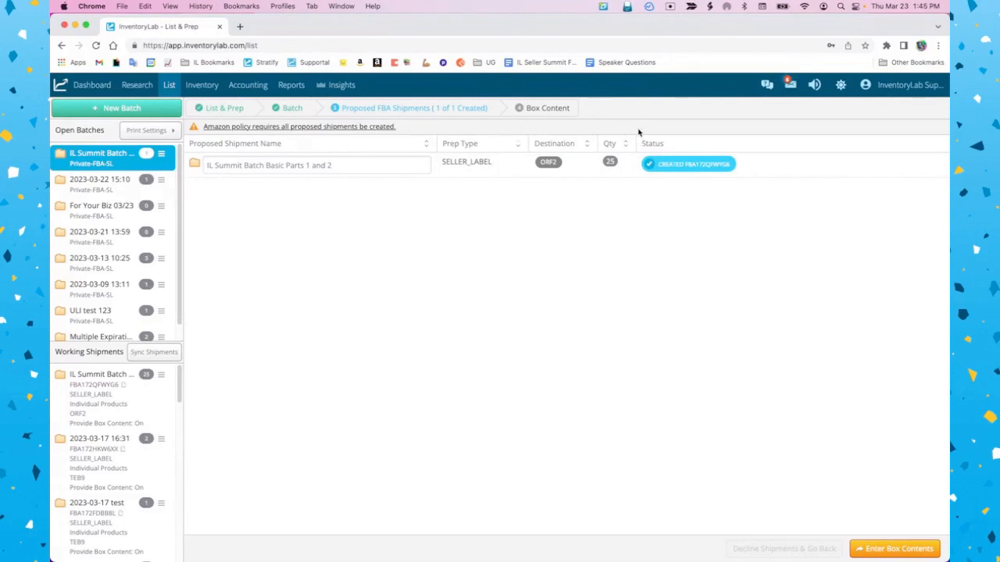
{"action": "left_click", "coordinate": [662, 163]}
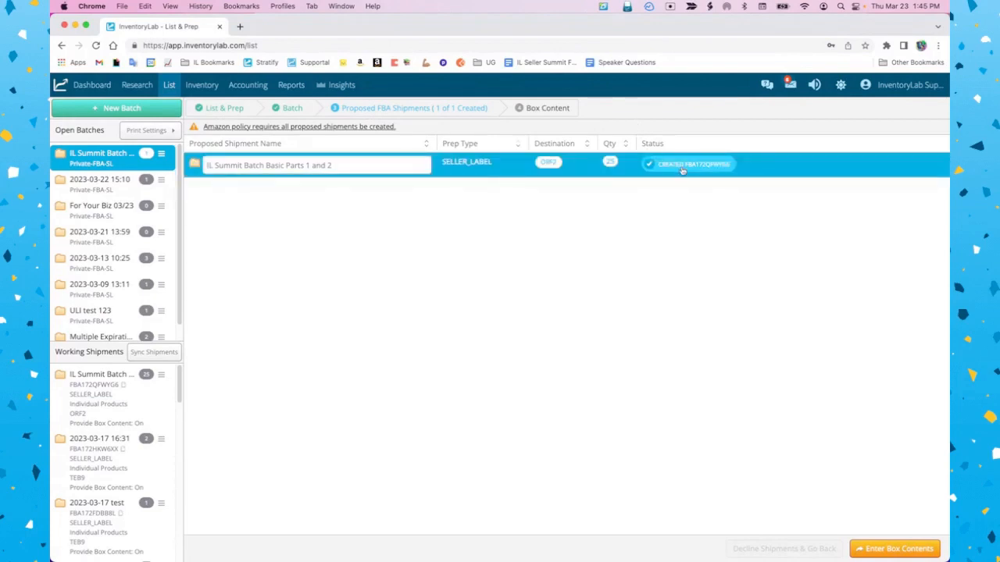
{"action": "left_click", "coordinate": [582, 168]}
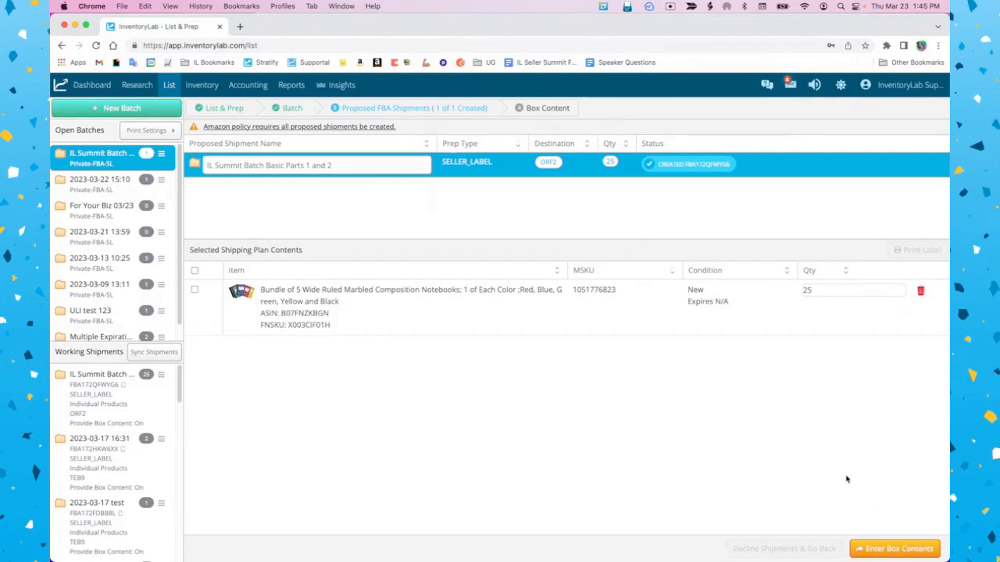
{"action": "left_click", "coordinate": [904, 550]}
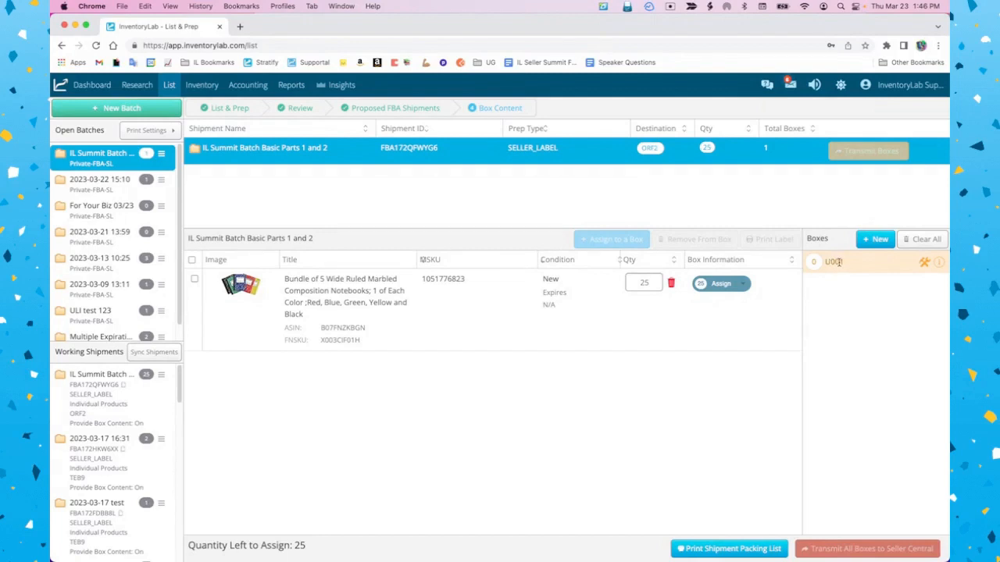
Step: Expand the details of box U001 and assign 5 units of the notebook bundle to it
{"action": "left_click", "coordinate": [925, 266]}
{"action": "left_click", "coordinate": [940, 263]}
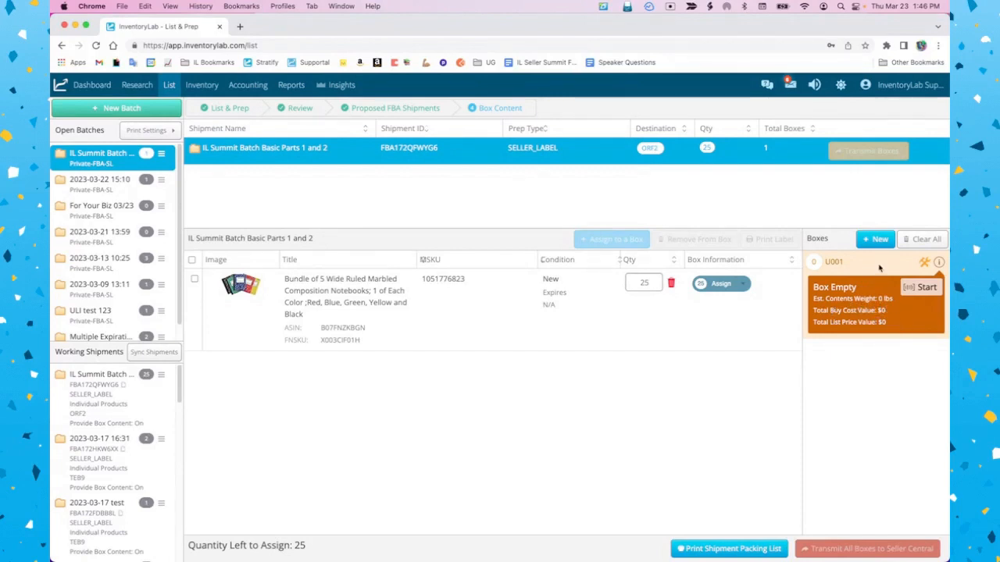
{"action": "left_click", "coordinate": [746, 287]}
{"action": "left_click", "coordinate": [746, 286]}
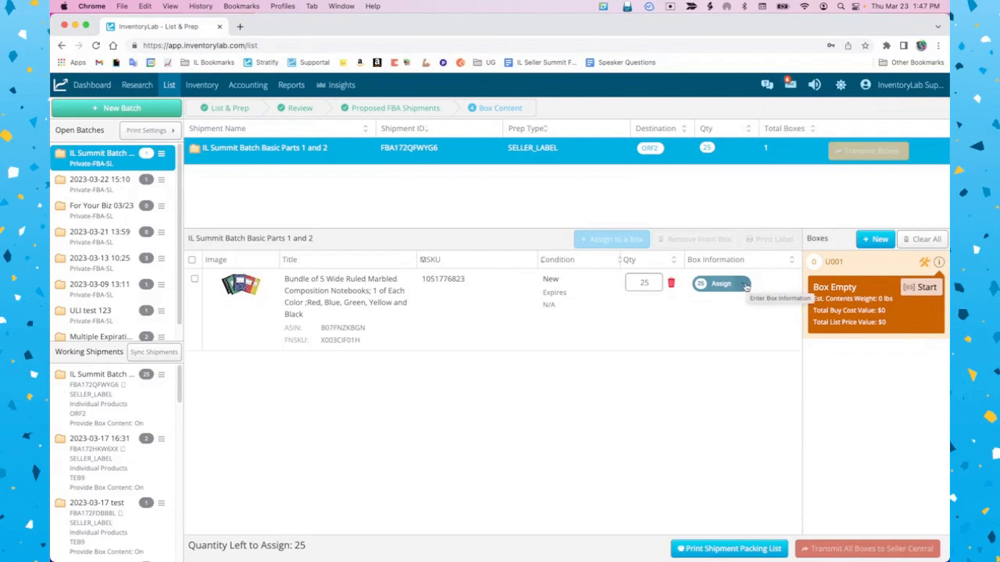
{"action": "left_click", "coordinate": [747, 287]}
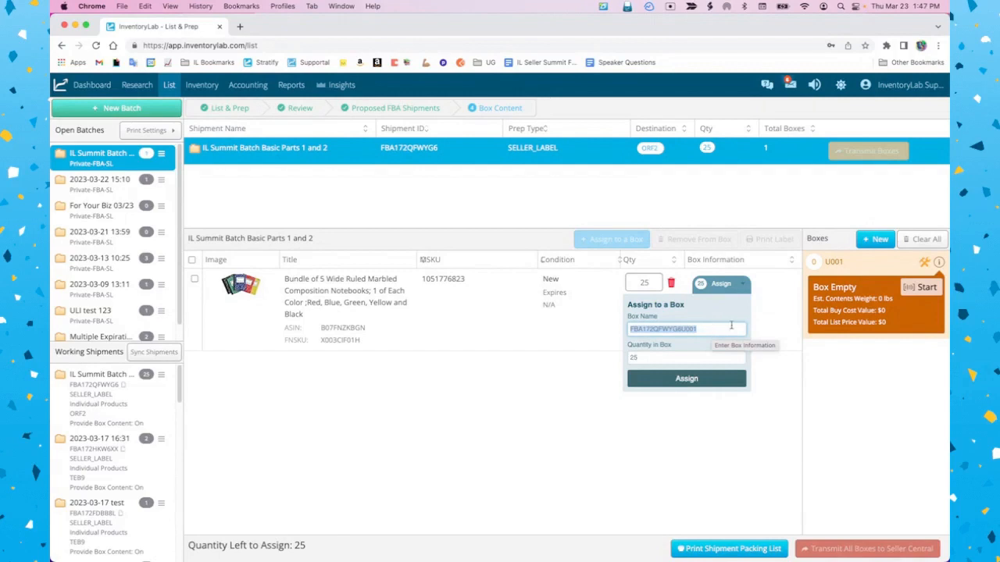
{"action": "left_click", "coordinate": [671, 358]}
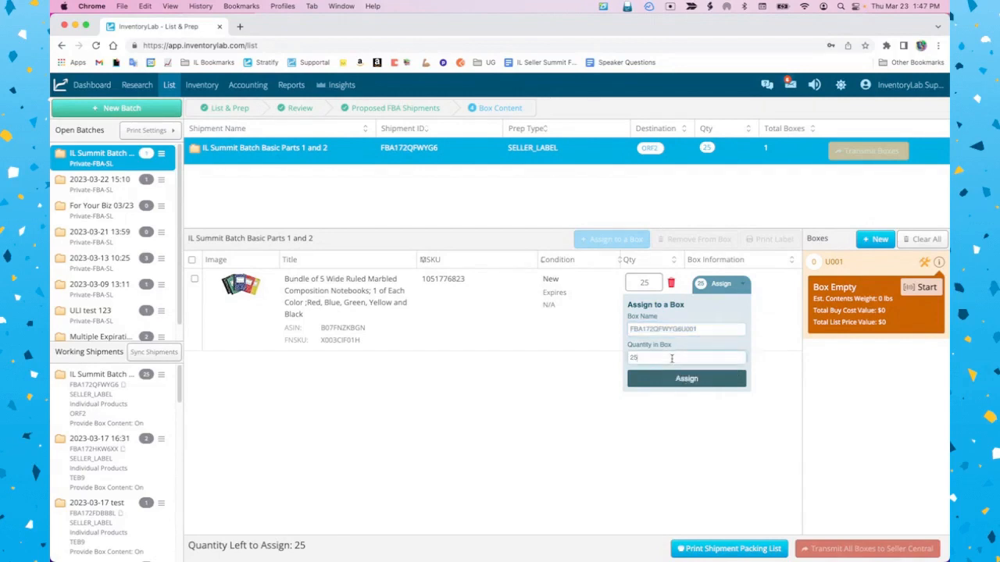
{"action": "key", "text": "BackSpace"}
{"action": "key", "text": "BackSpace"}
{"action": "type", "text": "5"}
{"action": "left_click", "coordinate": [676, 383]}
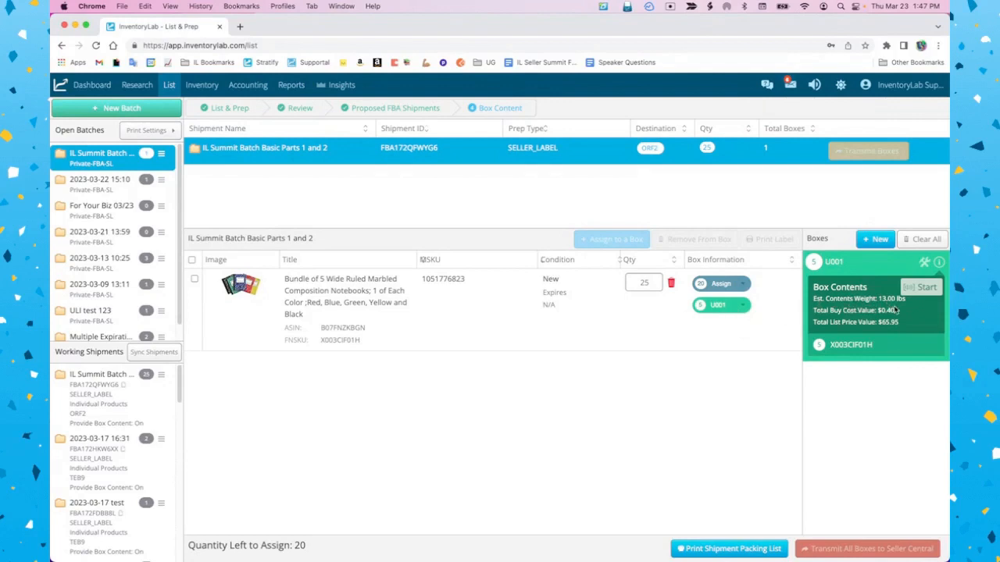
Step: Switch the contents list of box U001 to show the MSKU instead of the FNSKU
{"action": "left_click", "coordinate": [926, 265]}
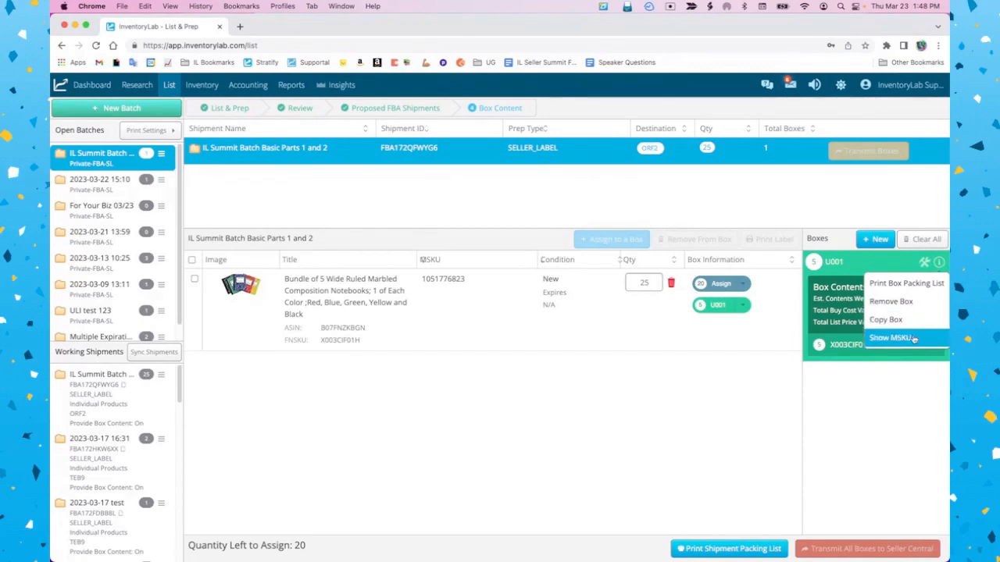
{"action": "left_click", "coordinate": [844, 330]}
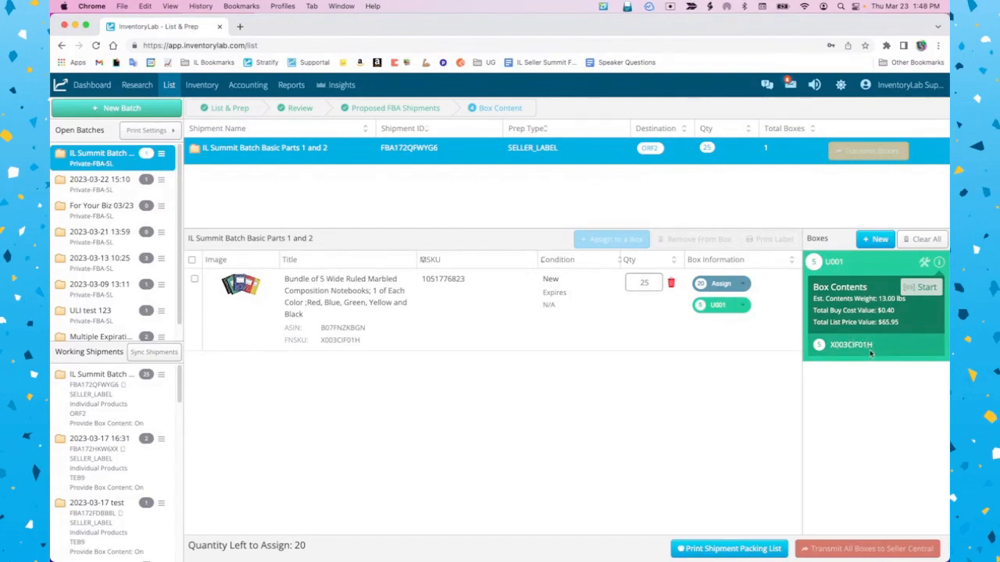
{"action": "left_click", "coordinate": [924, 262]}
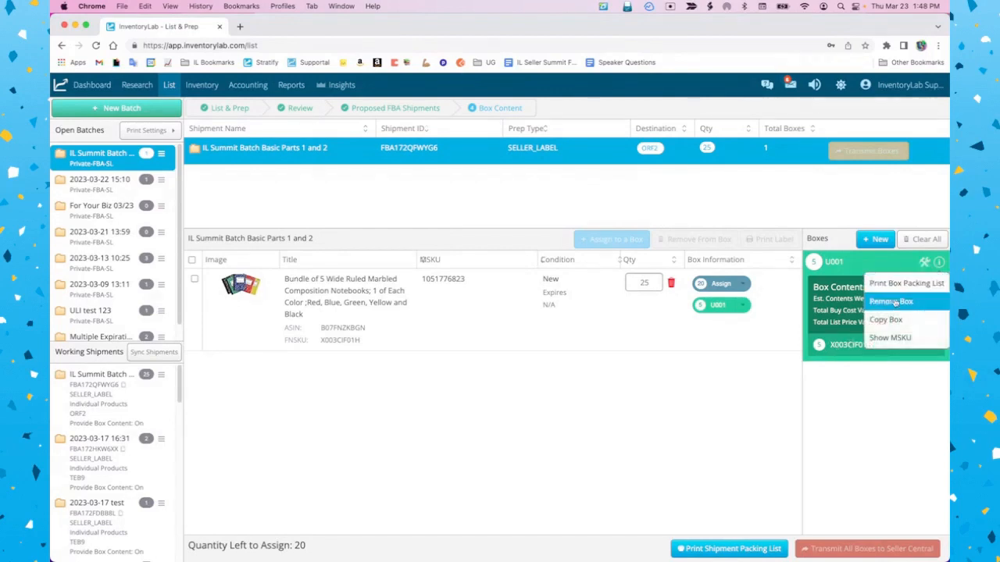
{"action": "left_click", "coordinate": [890, 337]}
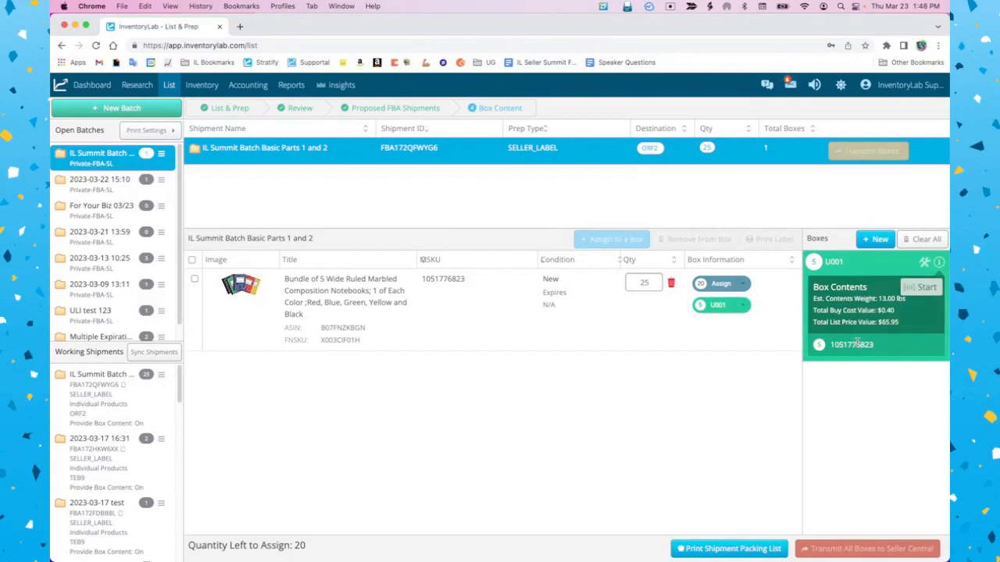
Step: Make 2 copies of box U001 with its contents
{"action": "left_click", "coordinate": [924, 262]}
{"action": "left_click", "coordinate": [924, 263]}
{"action": "left_click", "coordinate": [924, 263]}
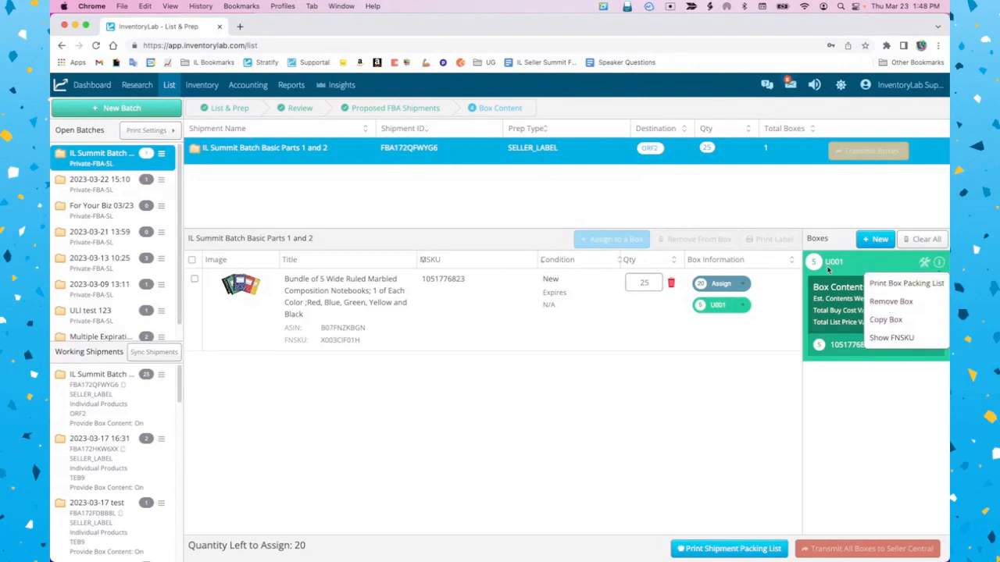
{"action": "left_click", "coordinate": [902, 320]}
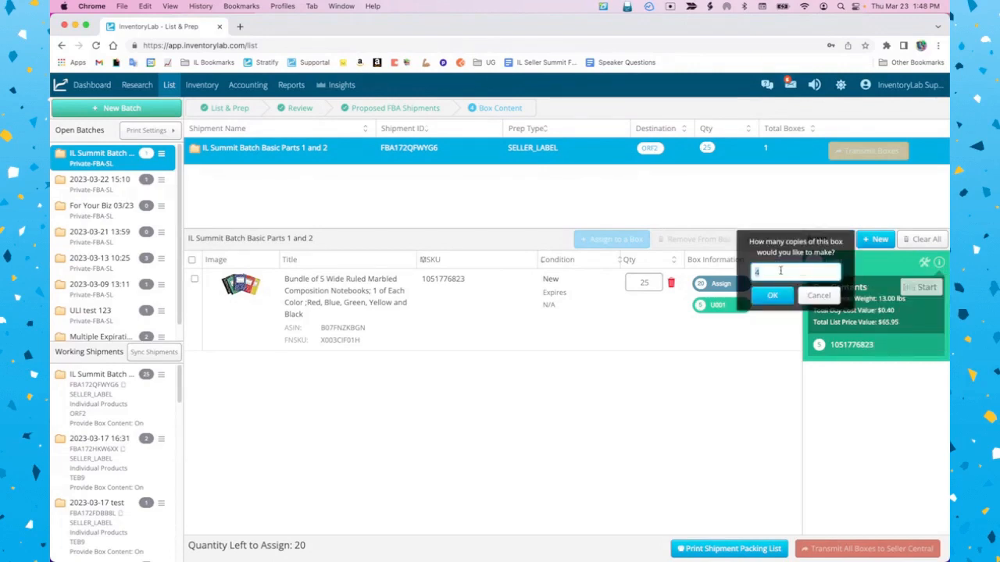
{"action": "type", "text": "2"}
{"action": "left_click", "coordinate": [772, 296]}
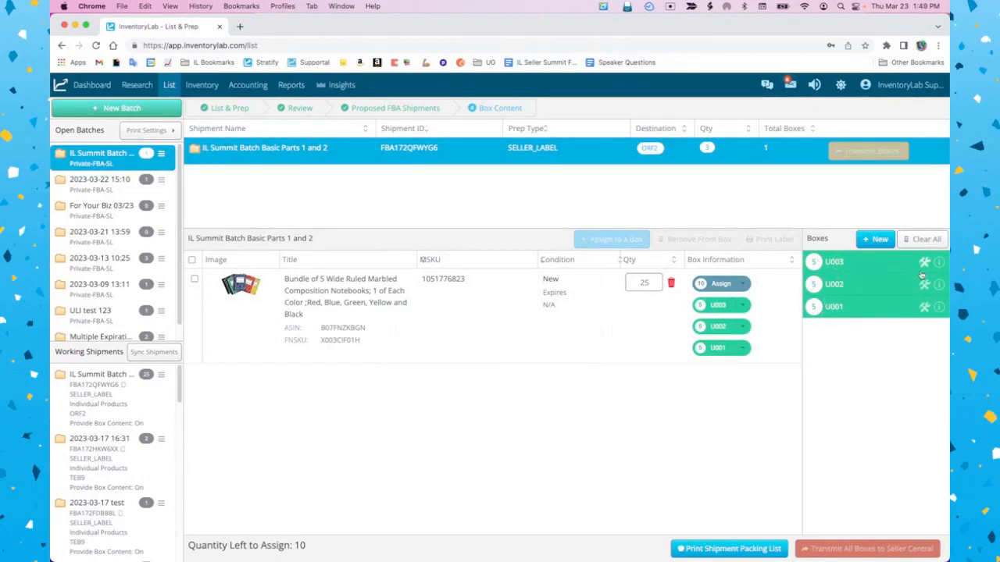
Step: Expand the contents of box U003 and add 1 new empty box to the shipment
{"action": "left_click", "coordinate": [925, 265]}
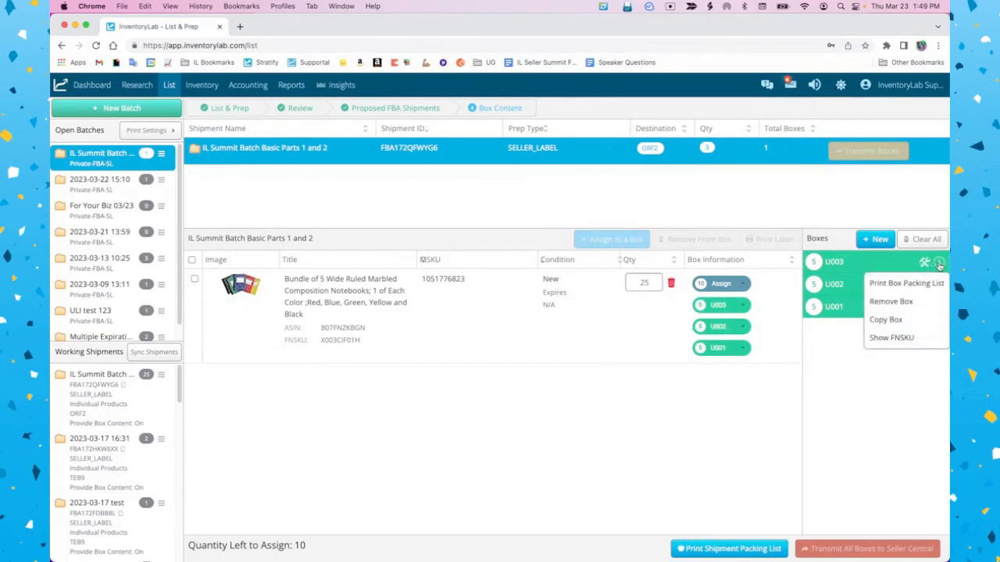
{"action": "left_click", "coordinate": [939, 264]}
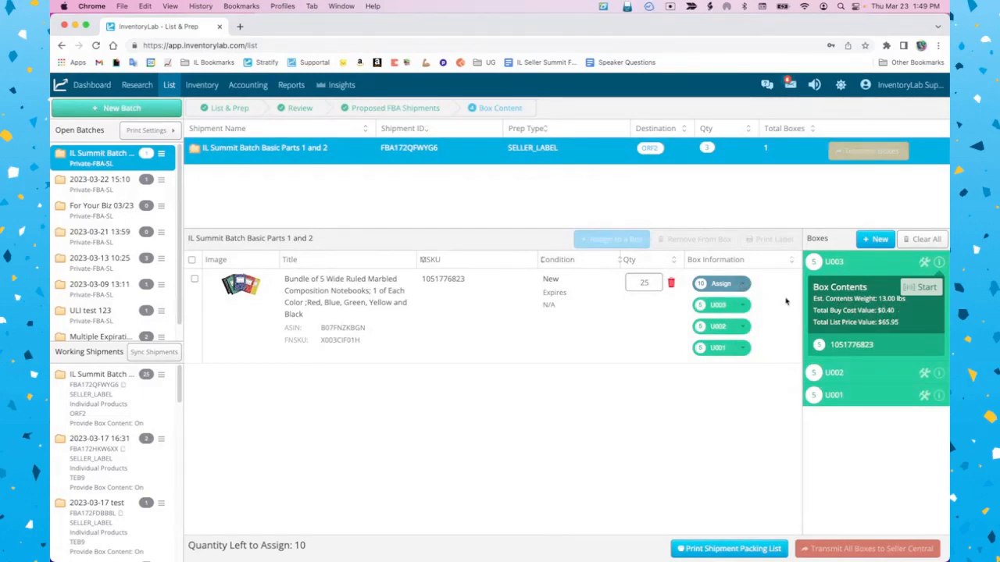
{"action": "left_click", "coordinate": [881, 240]}
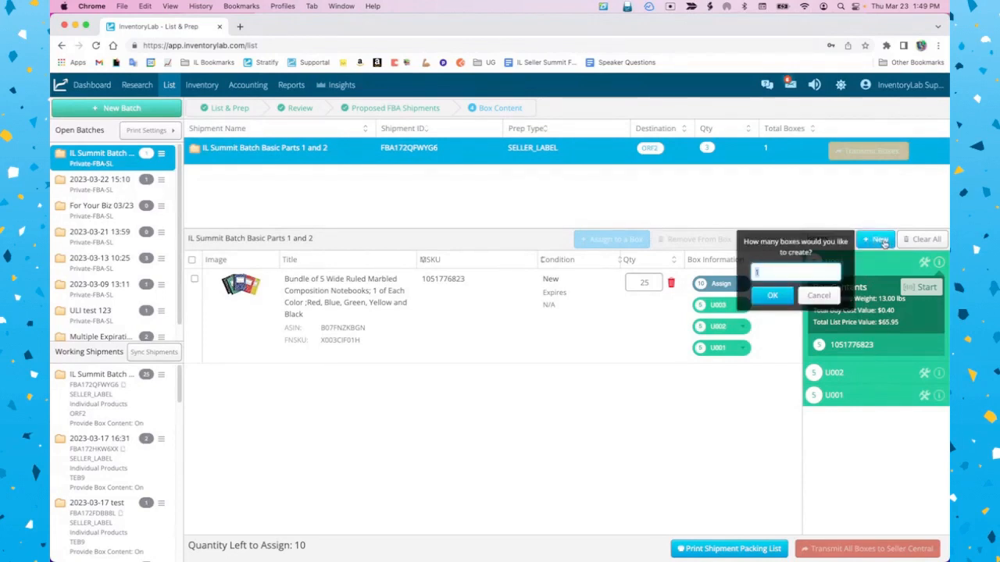
{"action": "left_click", "coordinate": [776, 300]}
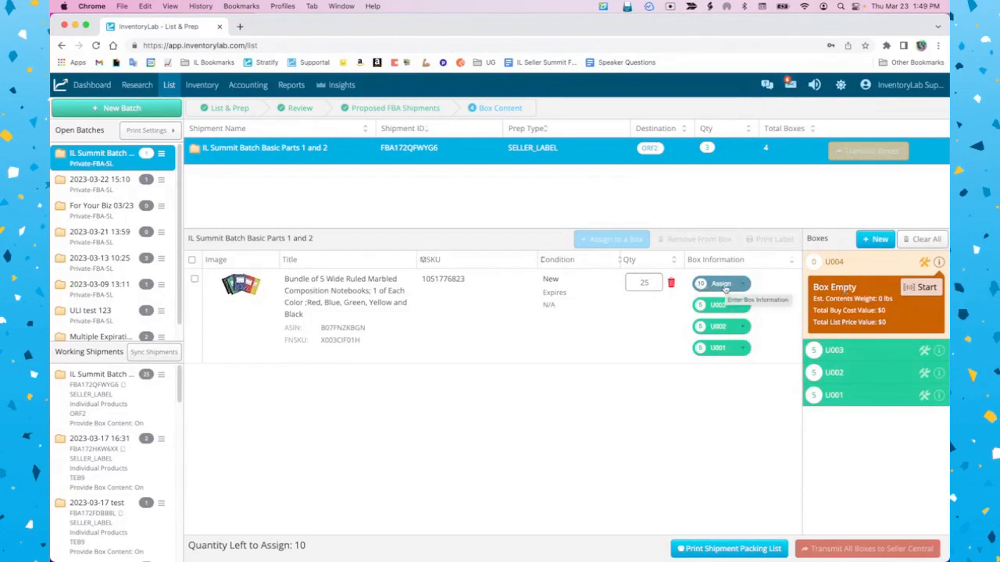
Step: Select the notebook bundle and assign its remaining units to box U004
{"action": "left_click", "coordinate": [194, 280]}
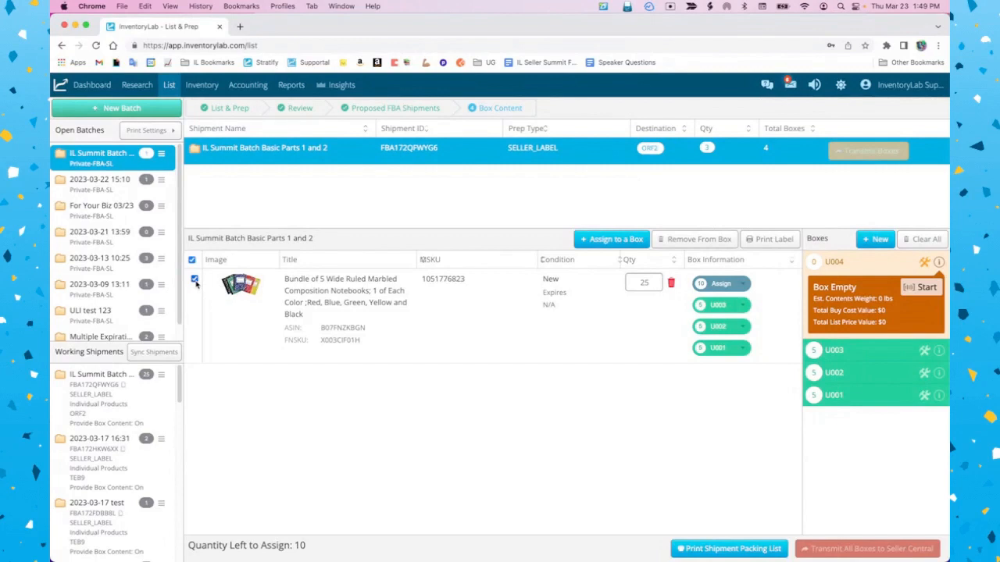
{"action": "left_click", "coordinate": [627, 241]}
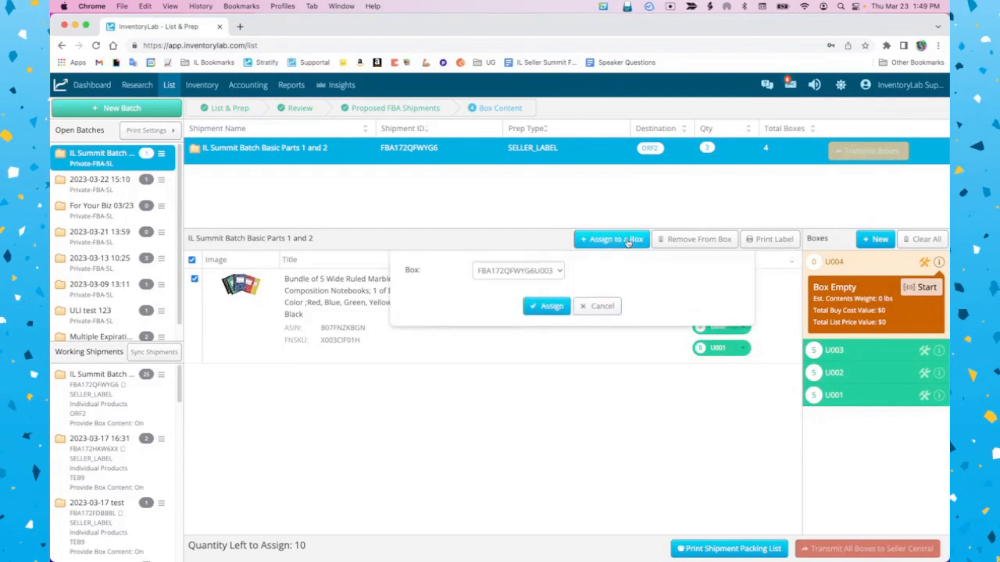
{"action": "left_click", "coordinate": [556, 271]}
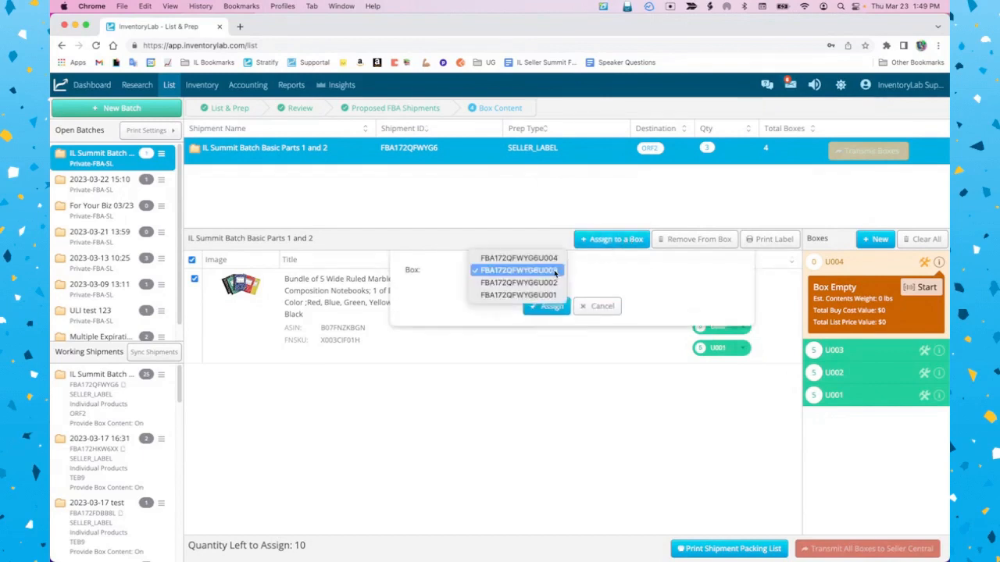
{"action": "left_click", "coordinate": [552, 259]}
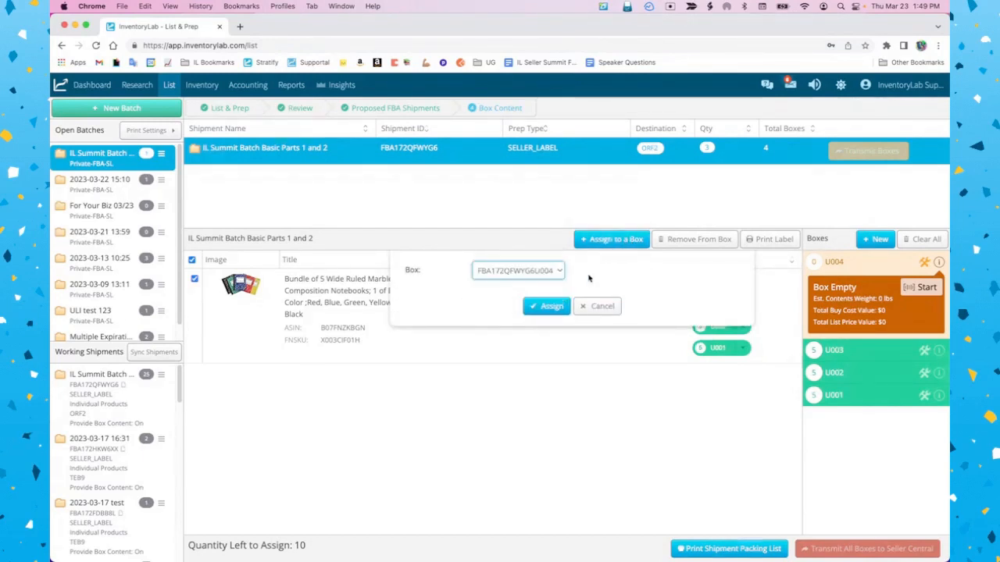
{"action": "left_click", "coordinate": [546, 307]}
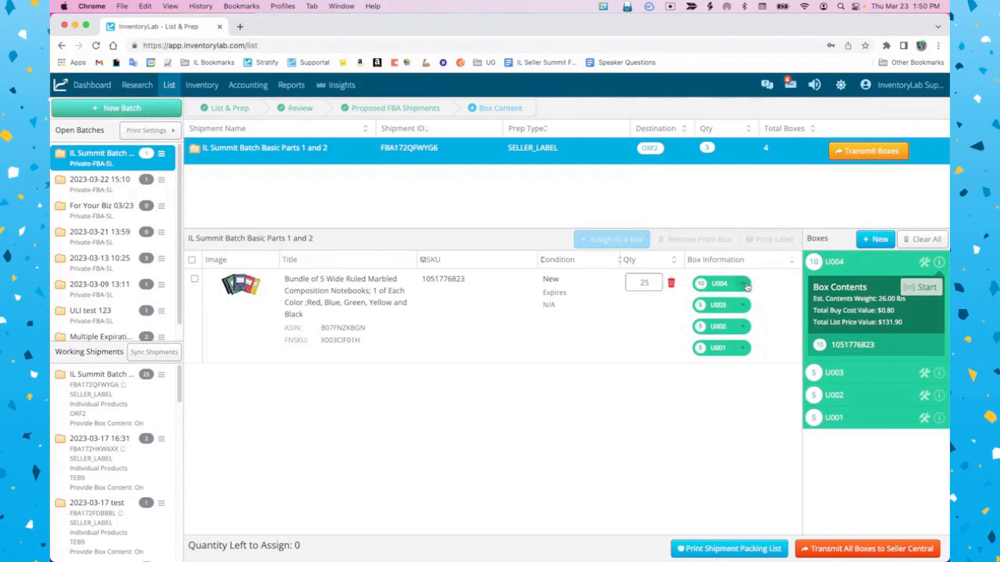
Step: Remove box U004 from the shipment
{"action": "left_click", "coordinate": [925, 264]}
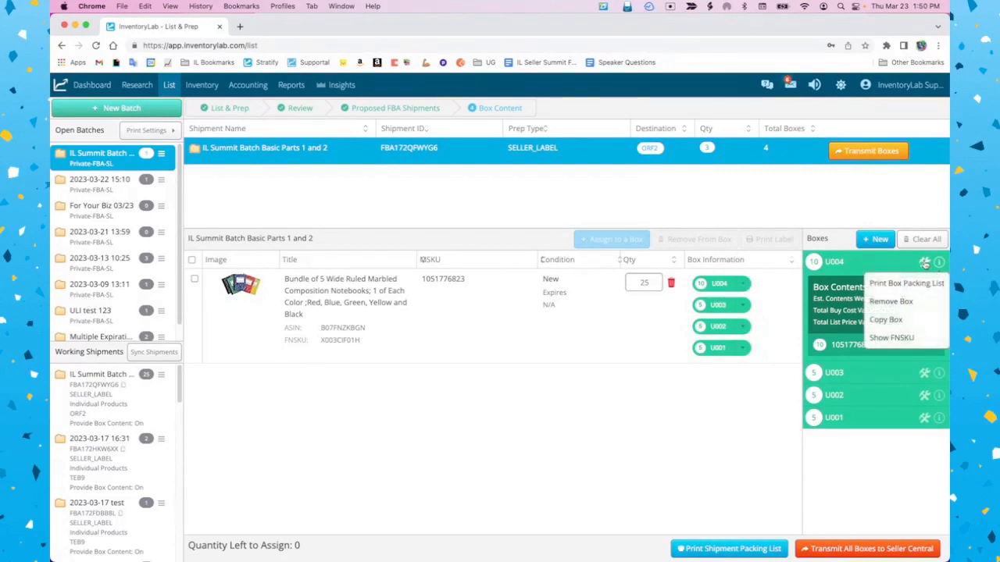
{"action": "left_click", "coordinate": [891, 302]}
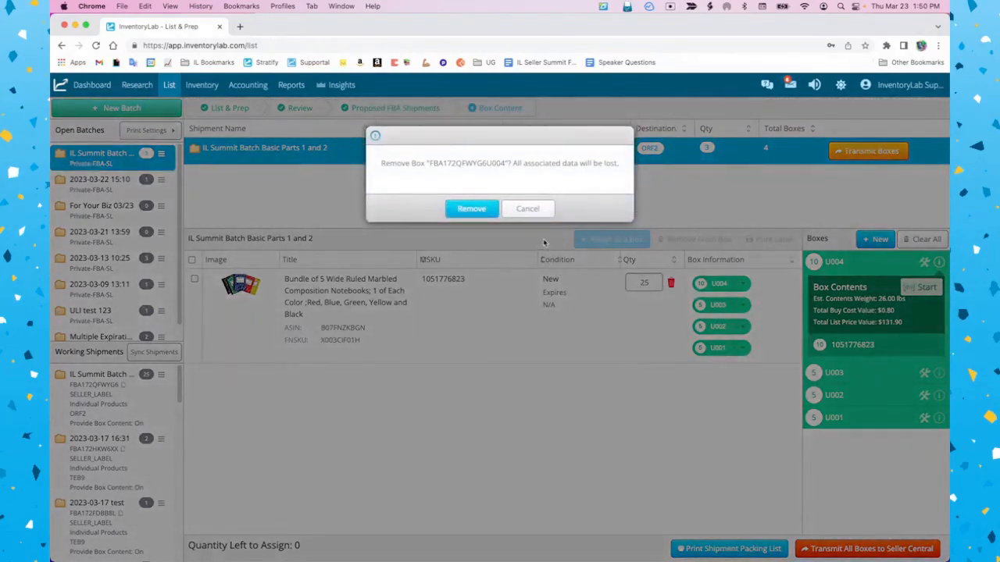
{"action": "left_click", "coordinate": [460, 212]}
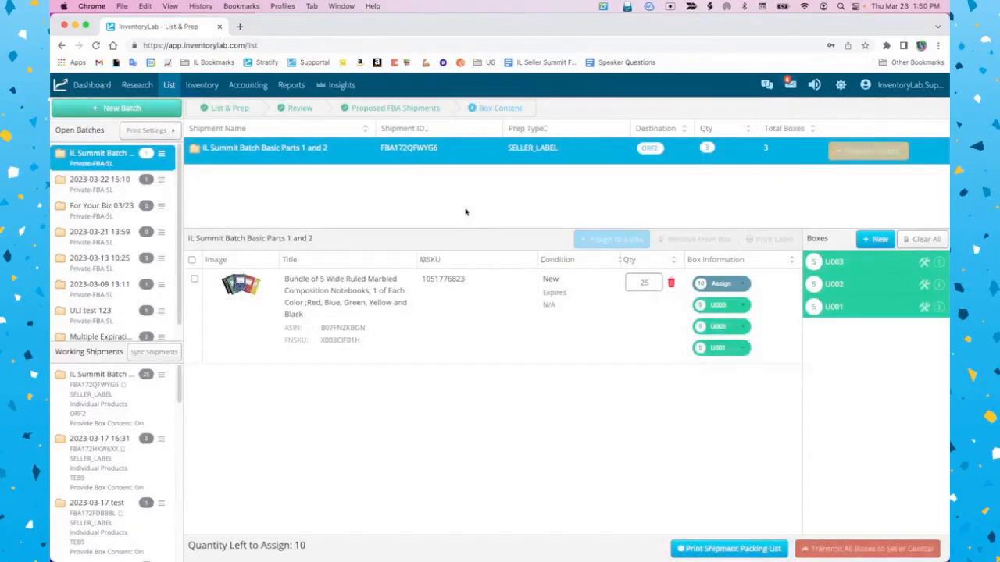
Step: Try to set the notebook bundle's shipment quantity to 35, and restore it to 25
{"action": "left_click", "coordinate": [648, 282]}
{"action": "key", "text": "BackSpace"}
{"action": "key", "text": "BackSpace"}
{"action": "type", "text": "35"}
{"action": "left_click", "coordinate": [595, 321]}
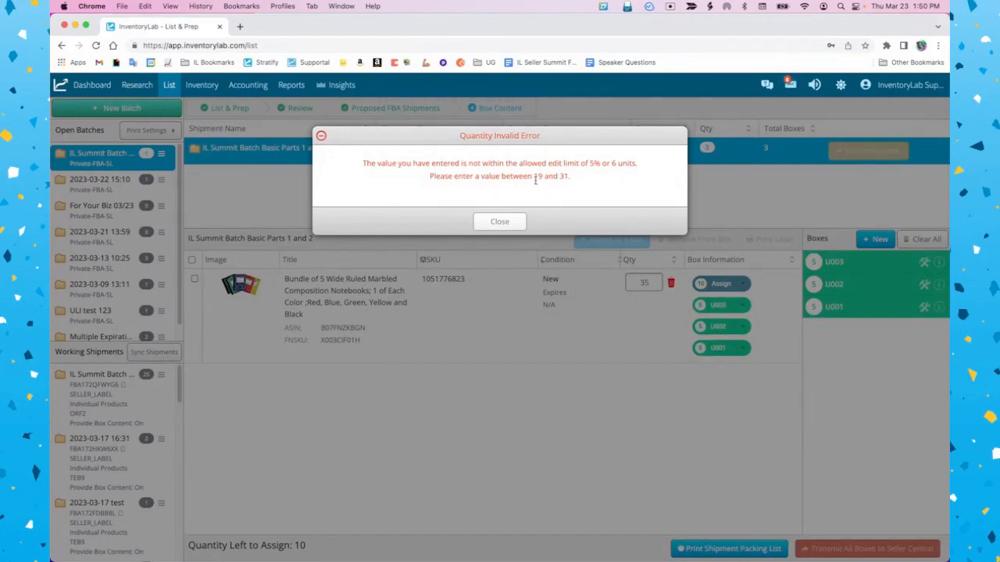
{"action": "left_click", "coordinate": [509, 226]}
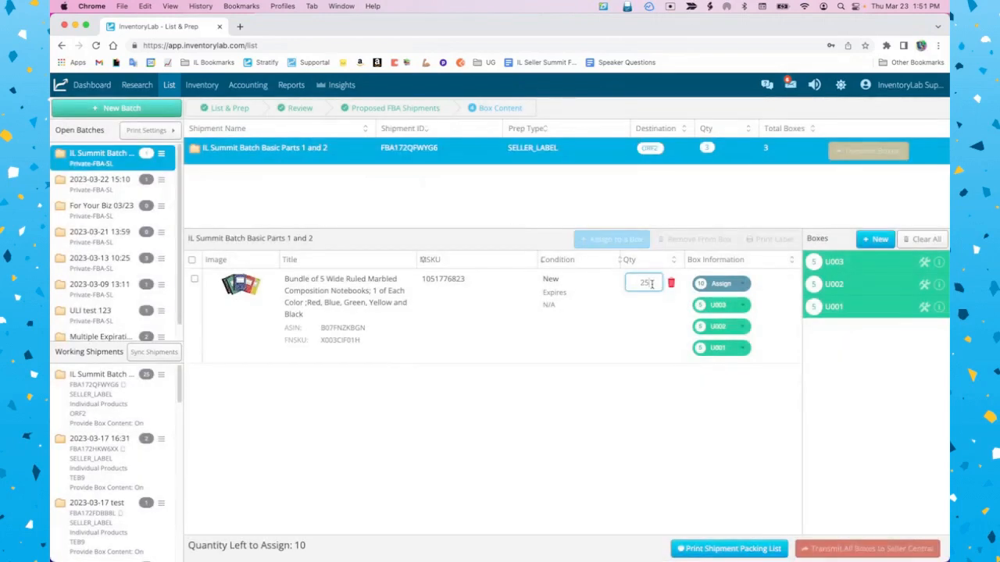
{"action": "left_click", "coordinate": [644, 330]}
Step: Add 1 new box to the shipment and assign the notebook bundle's remaining units to box U004
{"action": "left_click", "coordinate": [875, 240]}
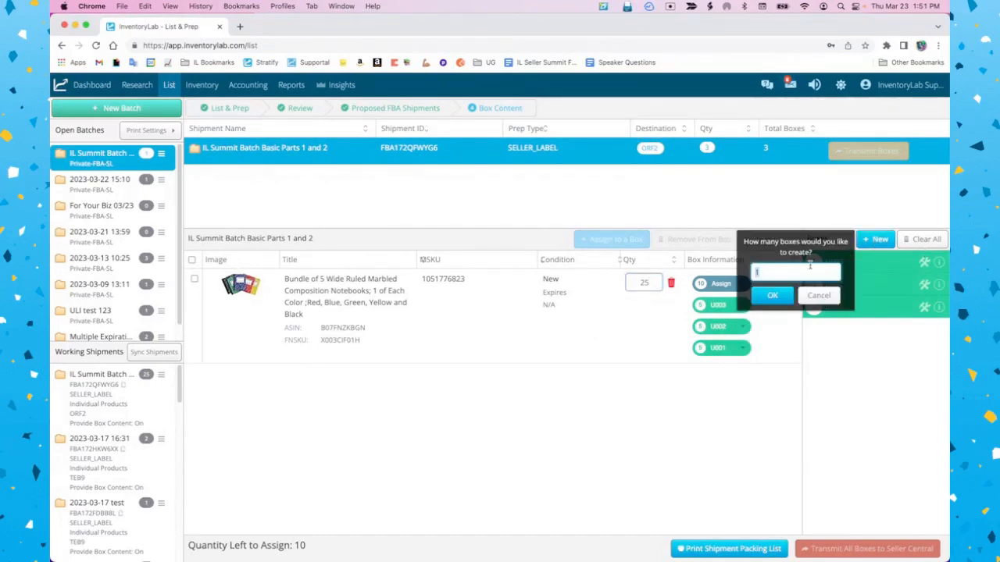
{"action": "left_click", "coordinate": [772, 295]}
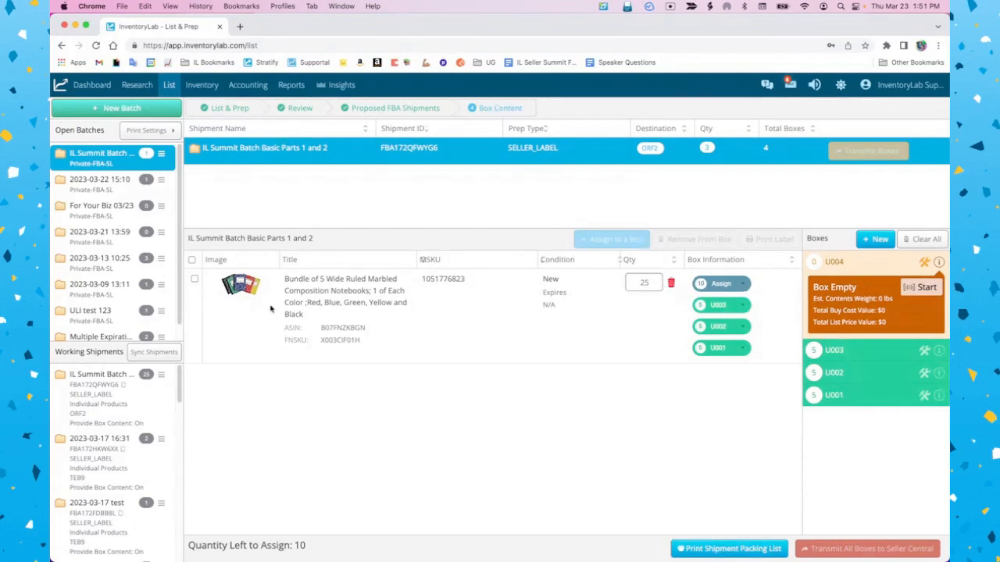
{"action": "left_click", "coordinate": [195, 281]}
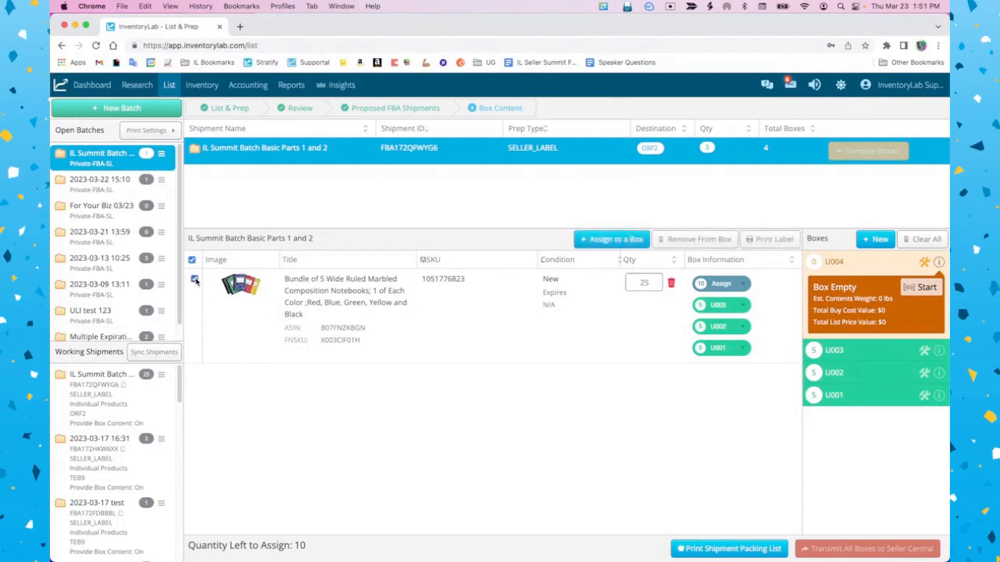
{"action": "left_click", "coordinate": [634, 239]}
{"action": "left_click", "coordinate": [558, 271]}
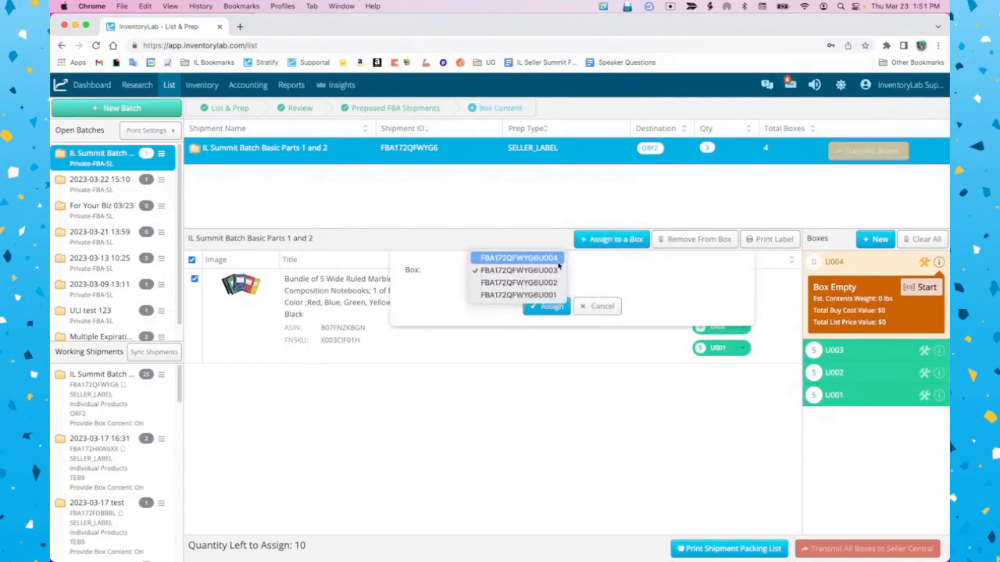
{"action": "left_click", "coordinate": [557, 260]}
{"action": "left_click", "coordinate": [552, 308]}
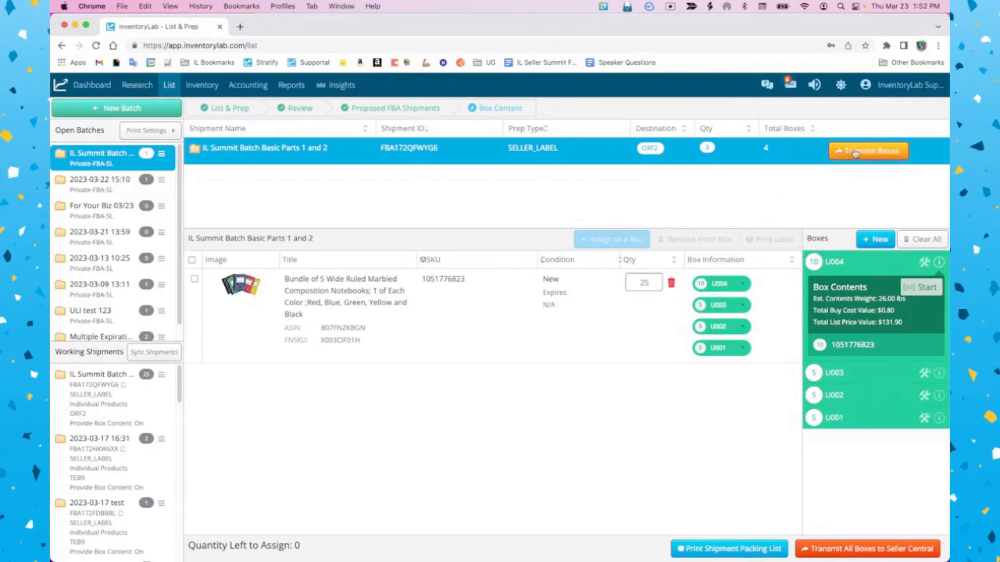
Step: Start transmitting all boxes to Seller Central and set every box to 5 lbs and 5 x 5 x 5 inches
{"action": "left_click", "coordinate": [881, 551]}
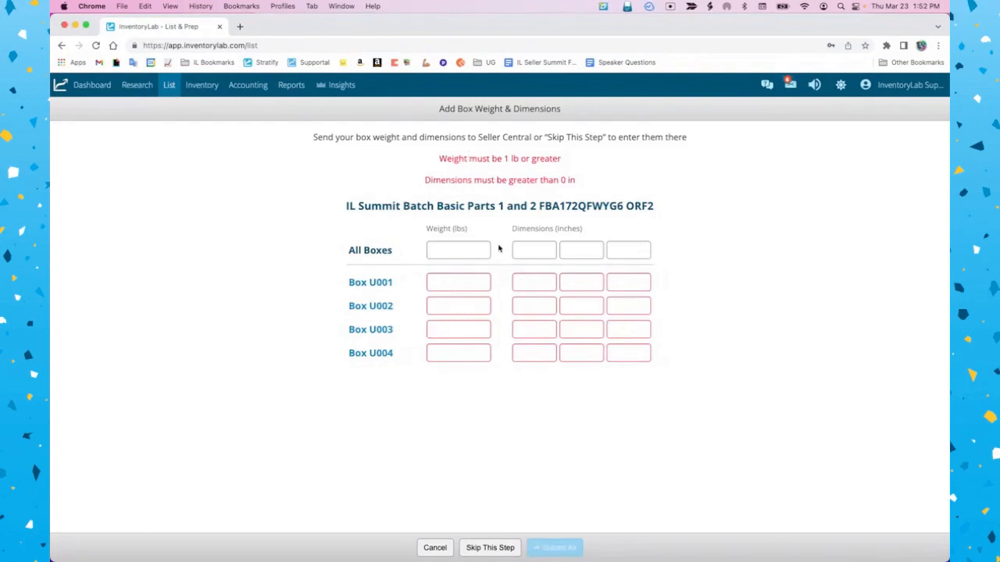
{"action": "left_click", "coordinate": [444, 249]}
{"action": "type", "text": "5"}
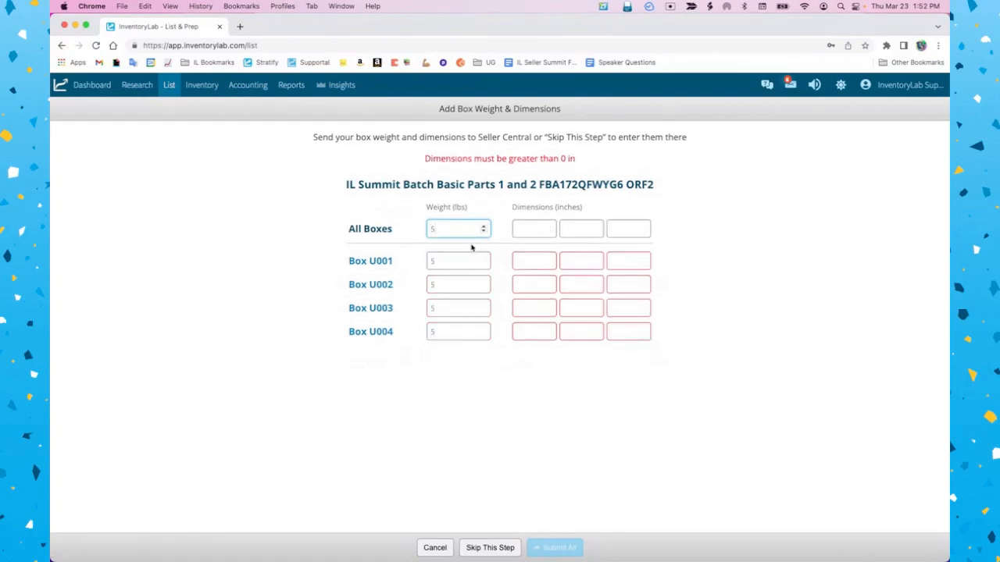
{"action": "left_click", "coordinate": [536, 228]}
{"action": "type", "text": "5"}
{"action": "key", "text": "Tab"}
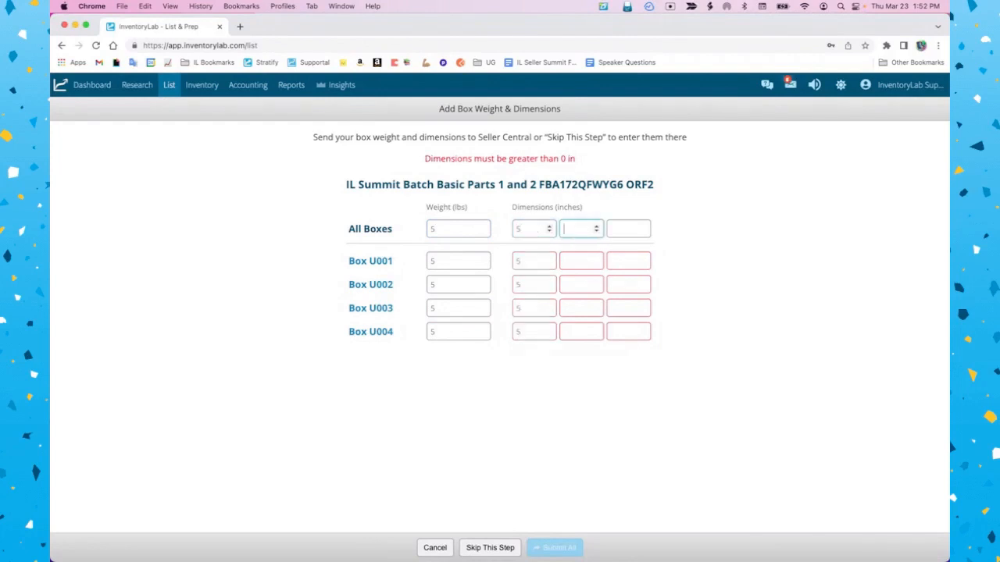
{"action": "type", "text": "5"}
{"action": "key", "text": "Tab"}
{"action": "type", "text": "5"}
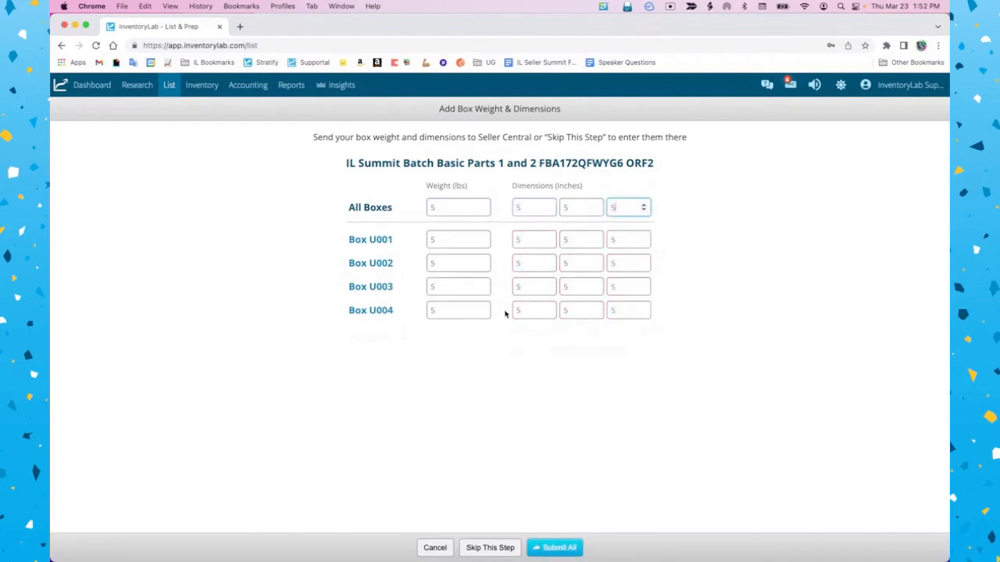
Step: Submit the weights and dimensions of all boxes and acknowledge the sent box information
{"action": "left_click", "coordinate": [514, 386]}
{"action": "left_click", "coordinate": [554, 548]}
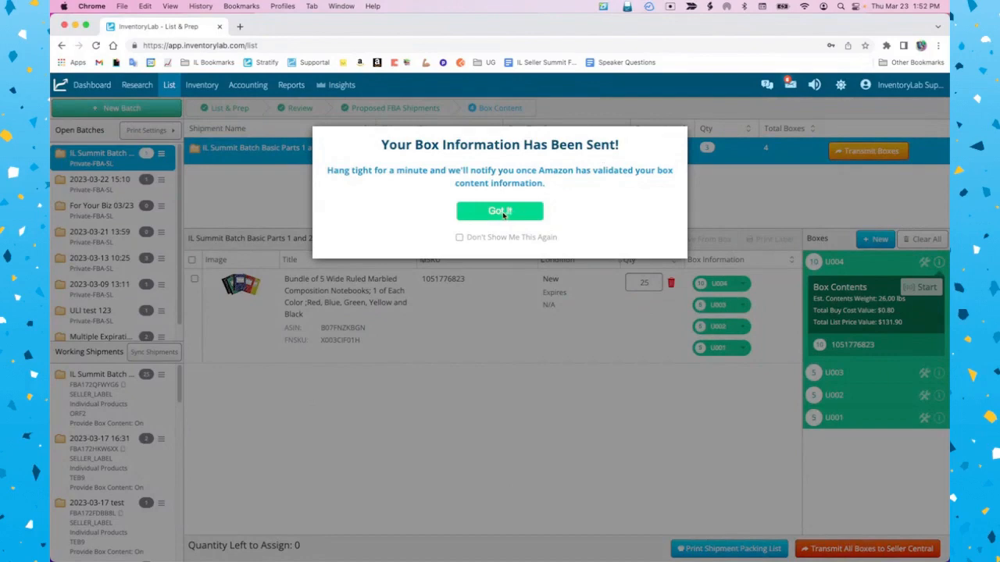
{"action": "left_click", "coordinate": [502, 213]}
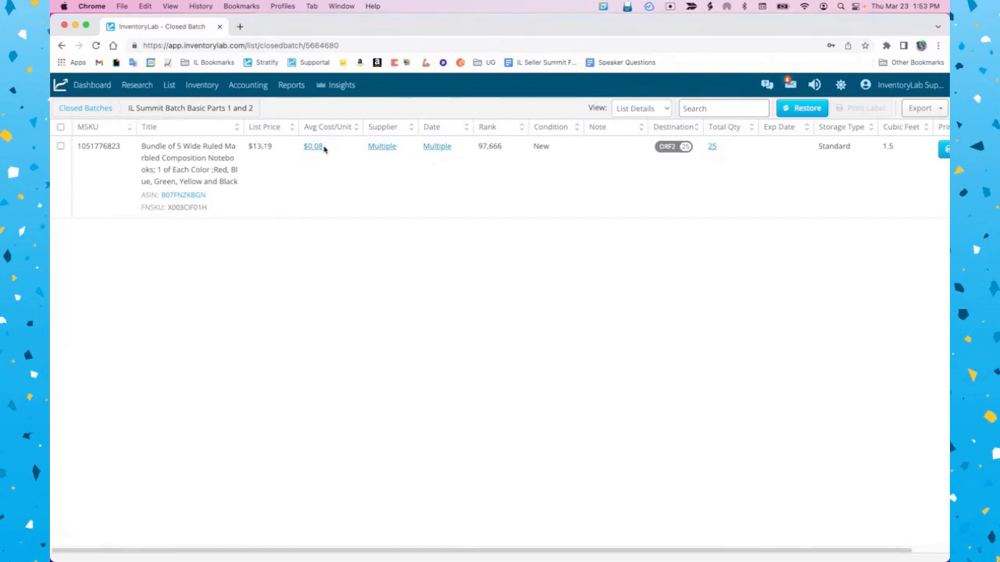
Step: Show the closed IL Summit batch's Price Details view and open the list of closed batches
{"action": "mouse_move", "coordinate": [314, 148]}
{"action": "left_click", "coordinate": [666, 109]}
{"action": "left_click", "coordinate": [664, 121]}
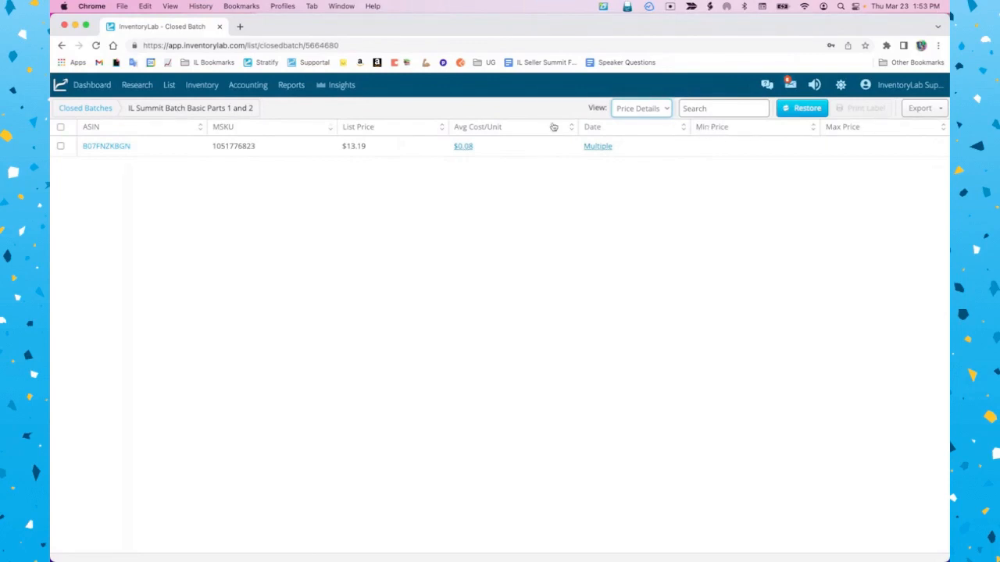
{"action": "mouse_move", "coordinate": [168, 87]}
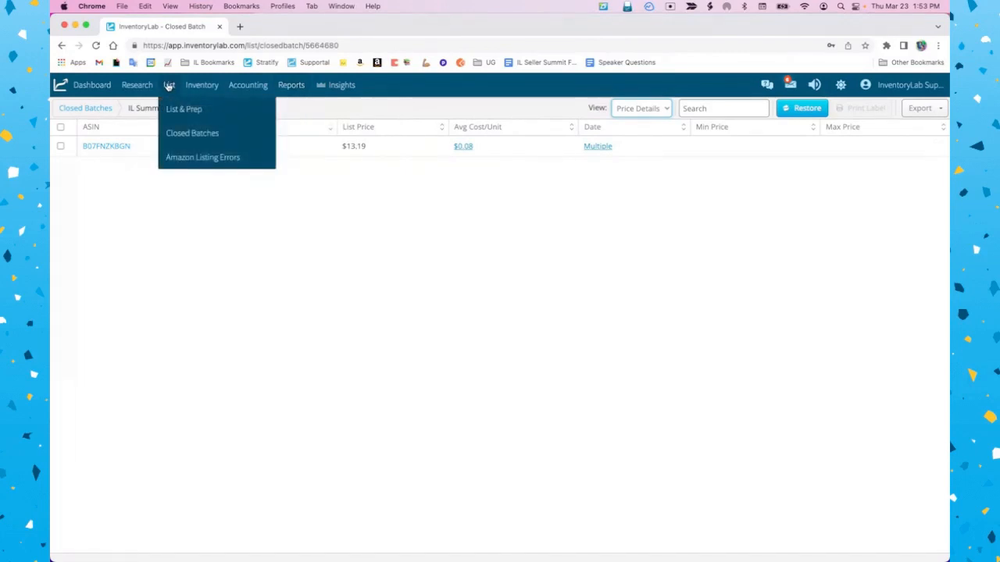
{"action": "left_click", "coordinate": [178, 133]}
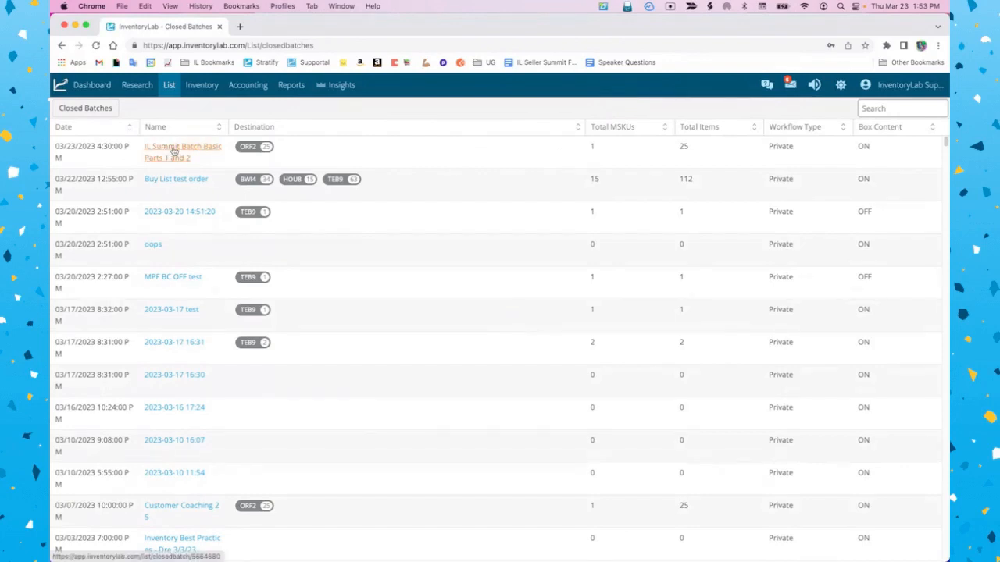
Step: Return to List & Prep, open the IL Summit working shipment's box content information, and dismiss the notification
{"action": "mouse_move", "coordinate": [169, 86]}
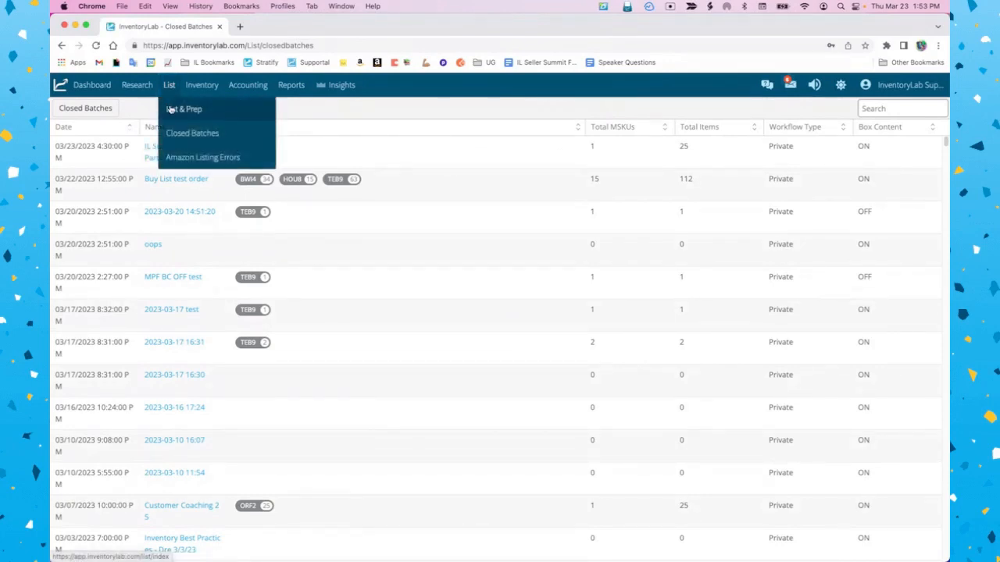
{"action": "left_click", "coordinate": [171, 110]}
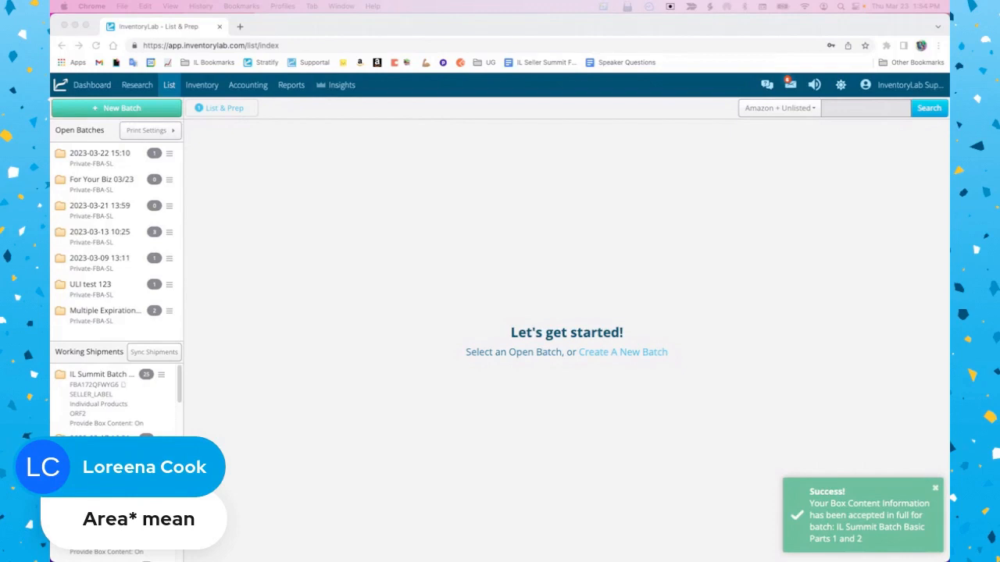
{"action": "left_click", "coordinate": [407, 236]}
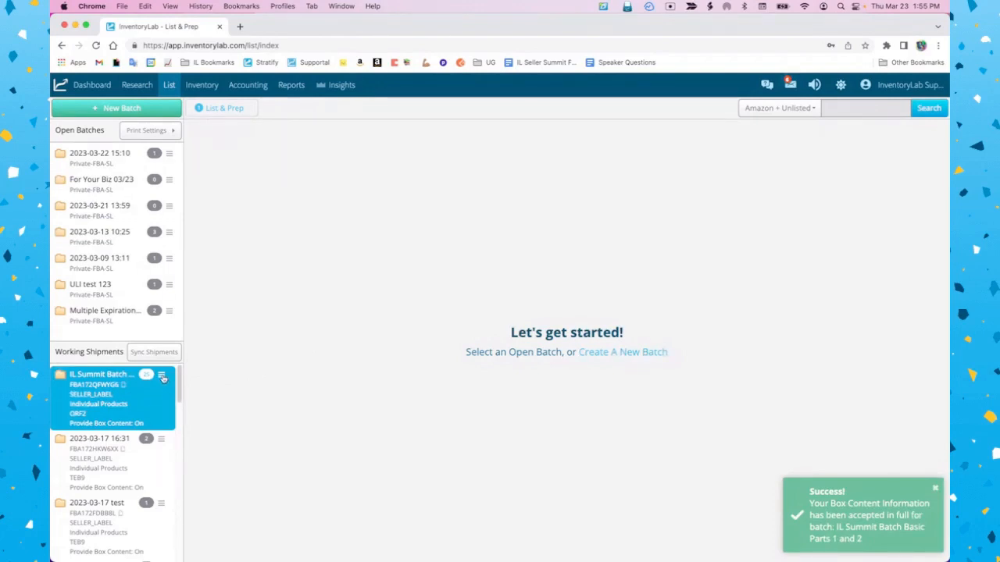
{"action": "left_click", "coordinate": [161, 376]}
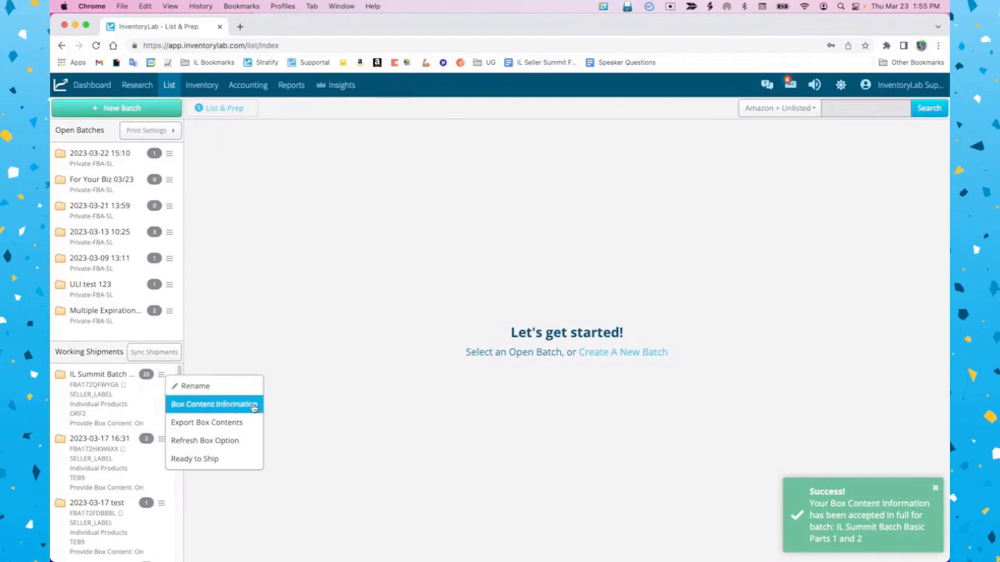
{"action": "left_click", "coordinate": [210, 404]}
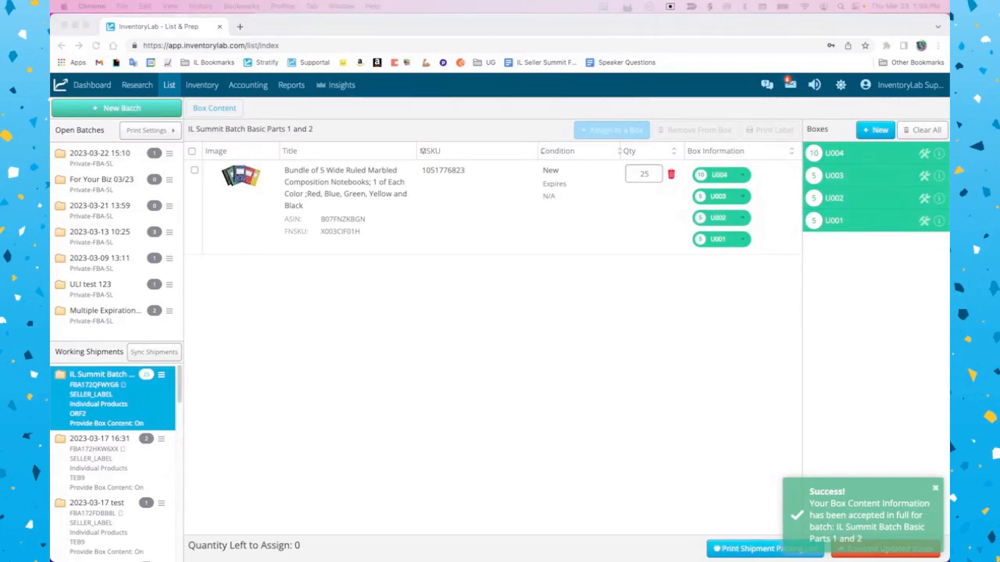
{"action": "left_click", "coordinate": [515, 216]}
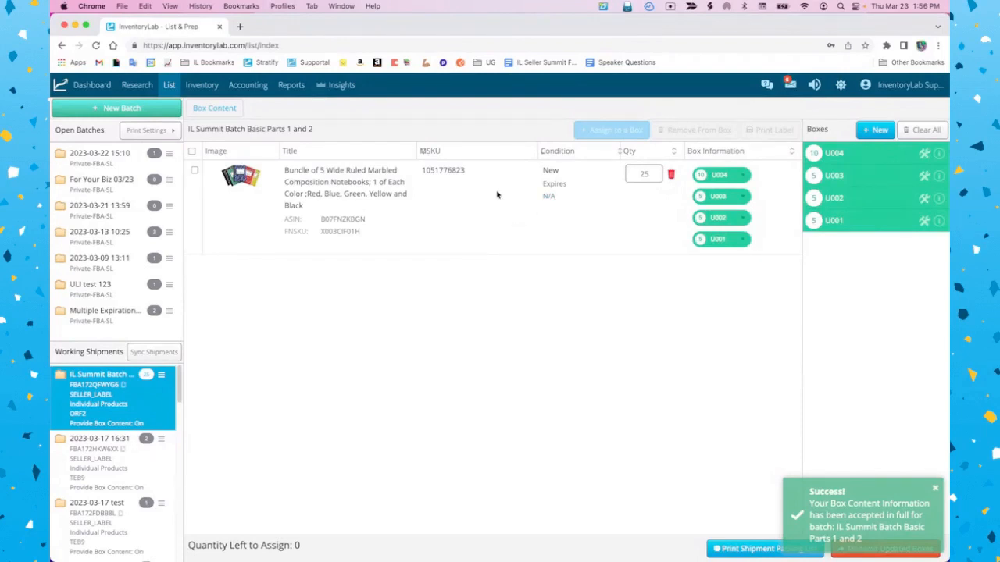
{"action": "left_click", "coordinate": [937, 490]}
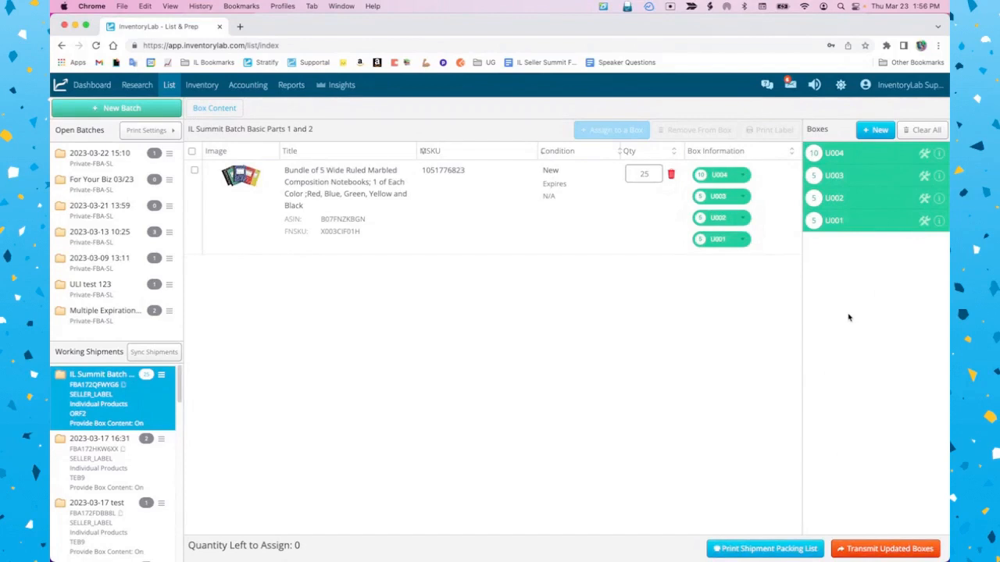
Step: Show the IL Summit working shipment's available actions and open the notebook bundle's expiration date for editing
{"action": "left_click", "coordinate": [162, 375]}
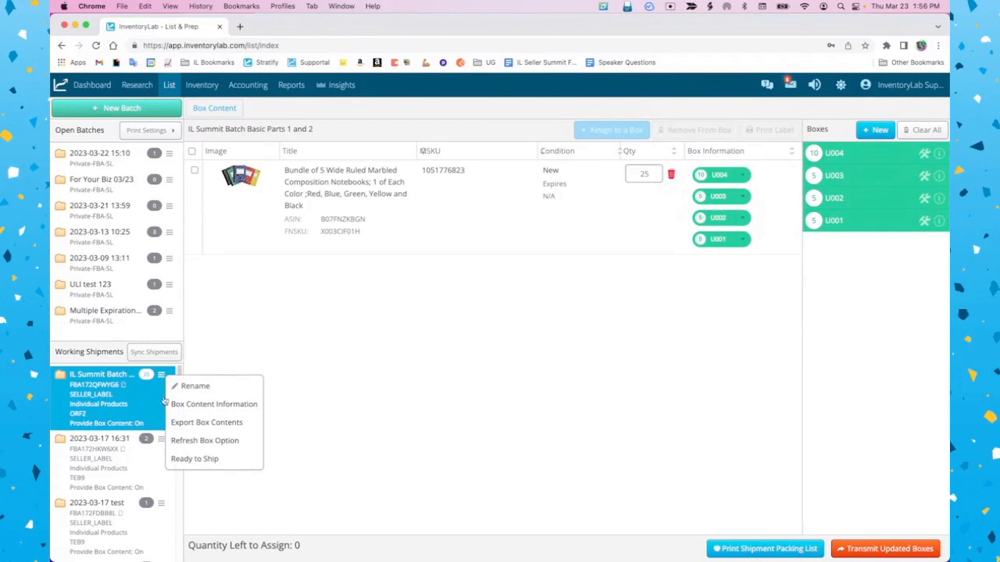
{"action": "left_click", "coordinate": [329, 311]}
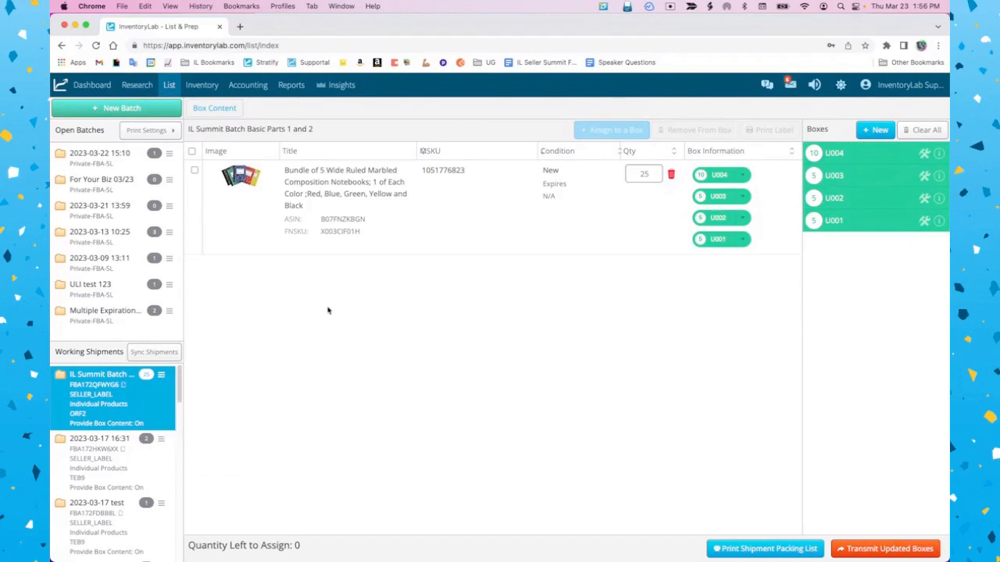
{"action": "left_click", "coordinate": [549, 197]}
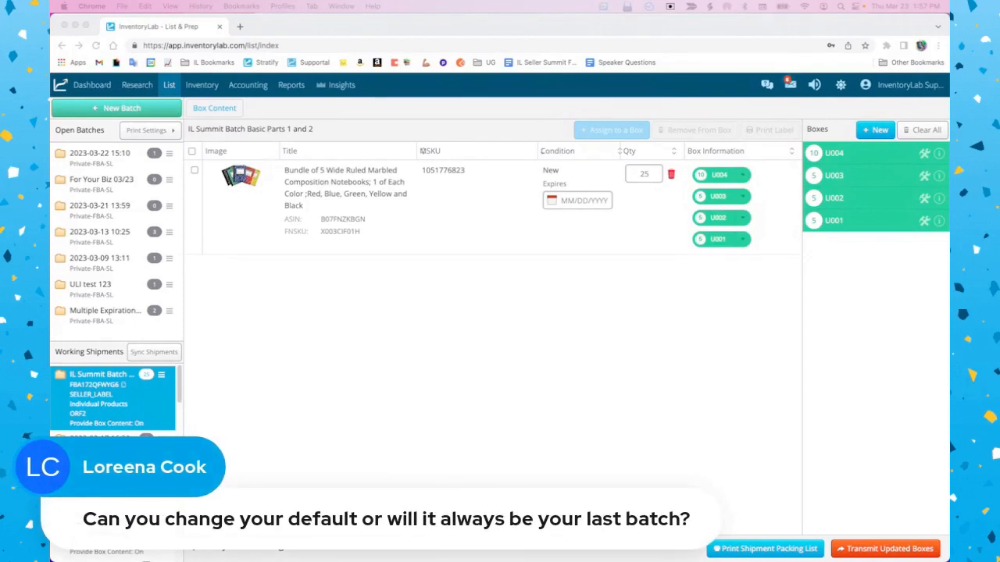
{"action": "left_click", "coordinate": [453, 373]}
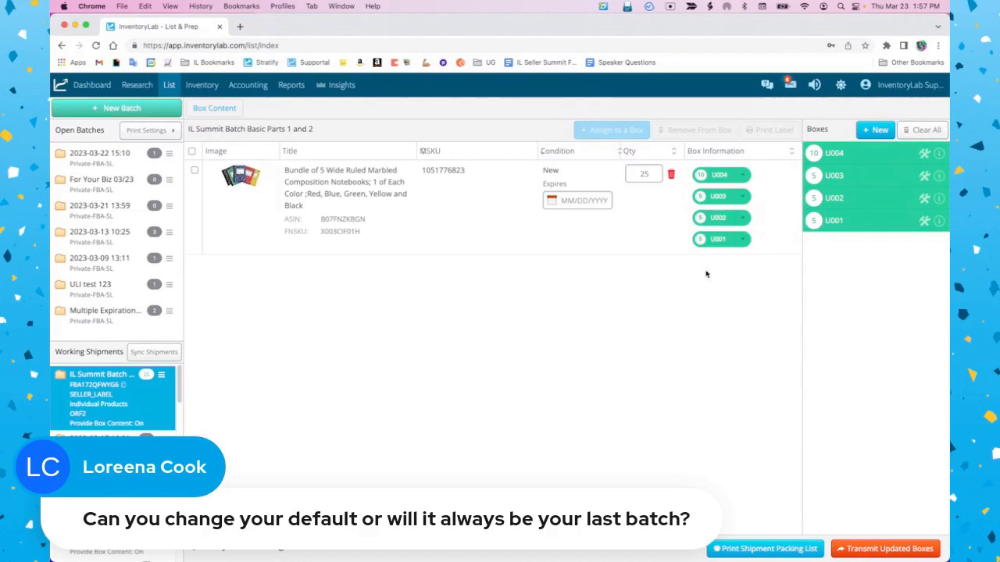
Step: Open the account settings and find the default Box Content option in the List settings
{"action": "left_click", "coordinate": [901, 85]}
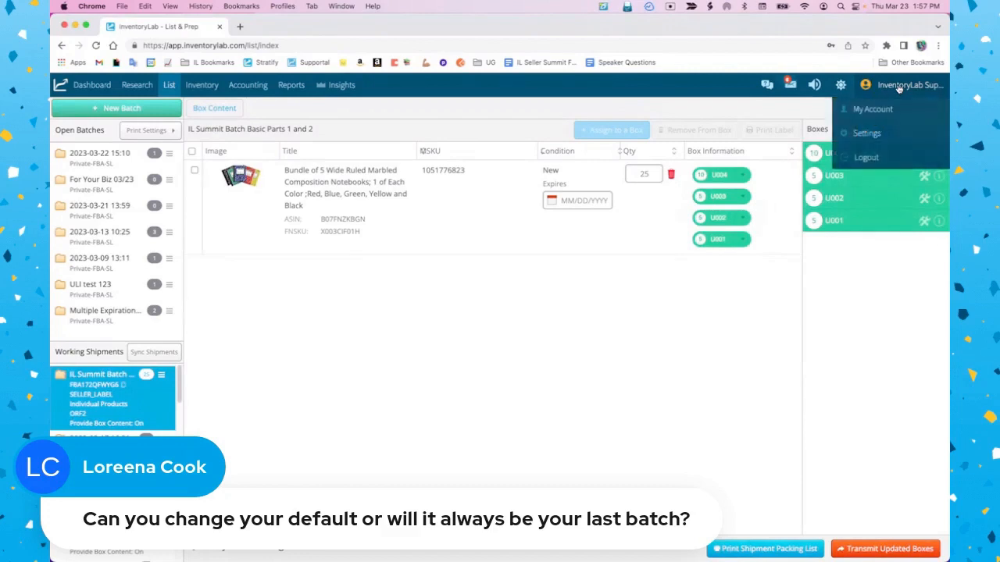
{"action": "left_click", "coordinate": [866, 133]}
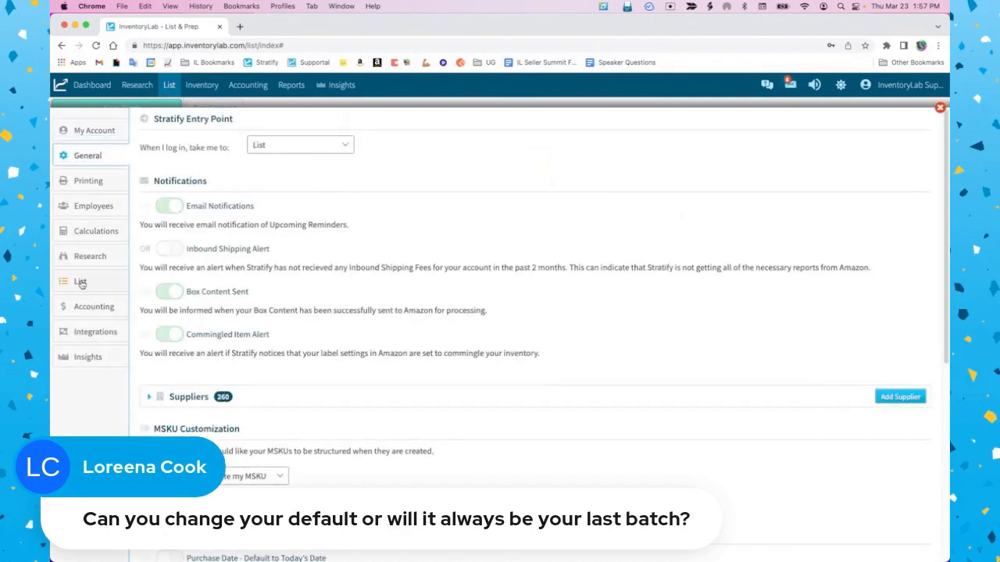
{"action": "left_click", "coordinate": [80, 282]}
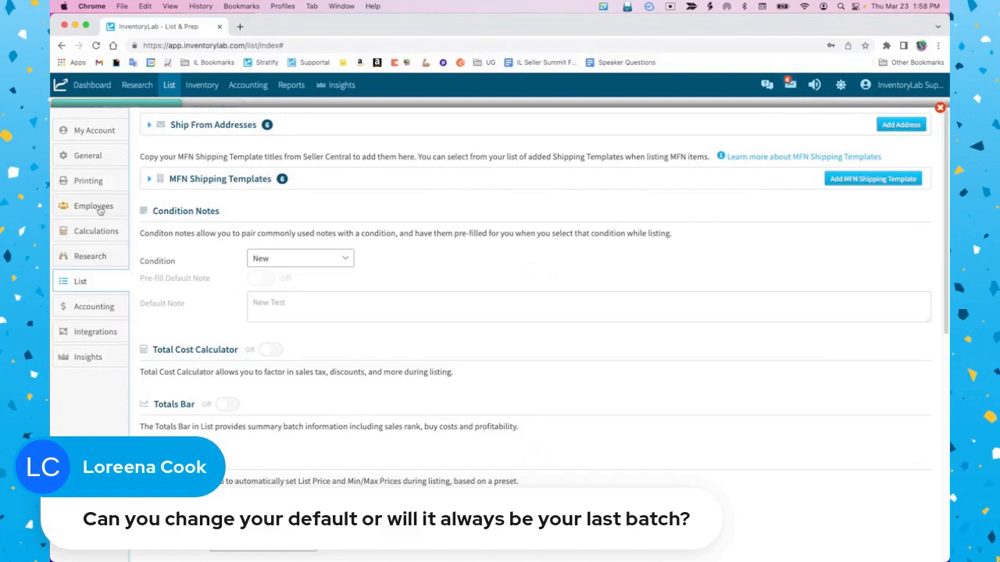
{"action": "left_click", "coordinate": [102, 158]}
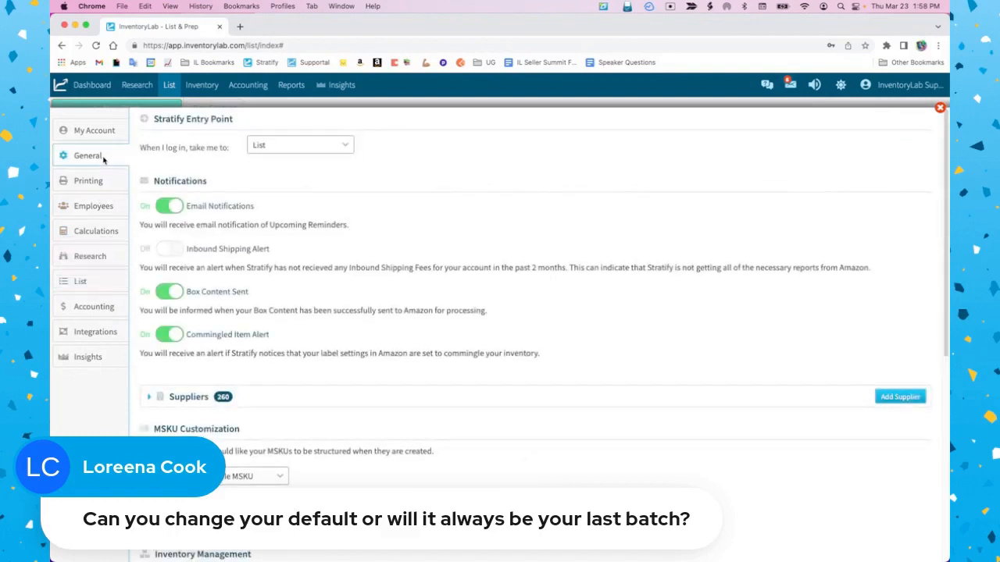
{"action": "left_click", "coordinate": [99, 283]}
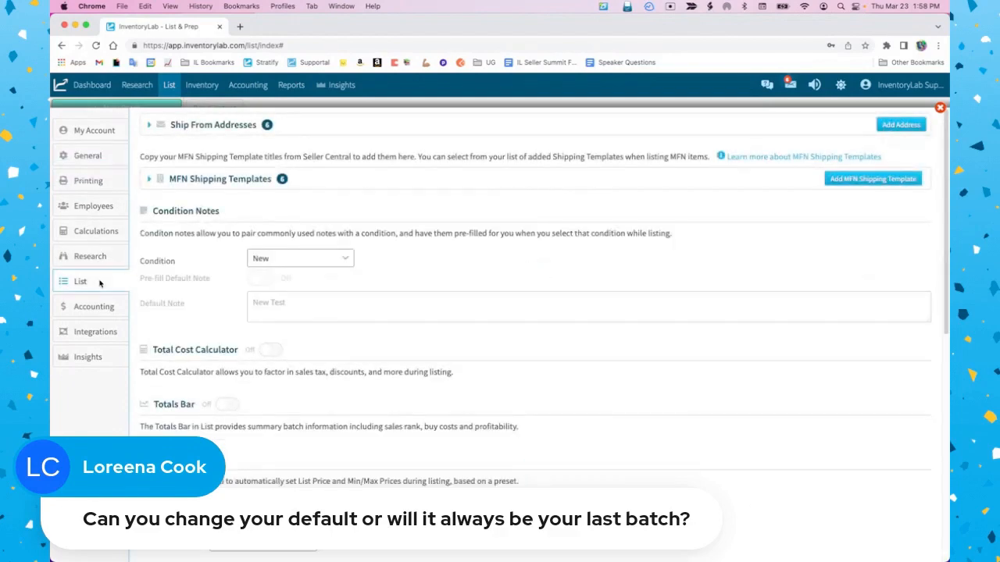
{"action": "scroll", "coordinate": [220, 297], "scroll_direction": "down", "scroll_amount": 5}
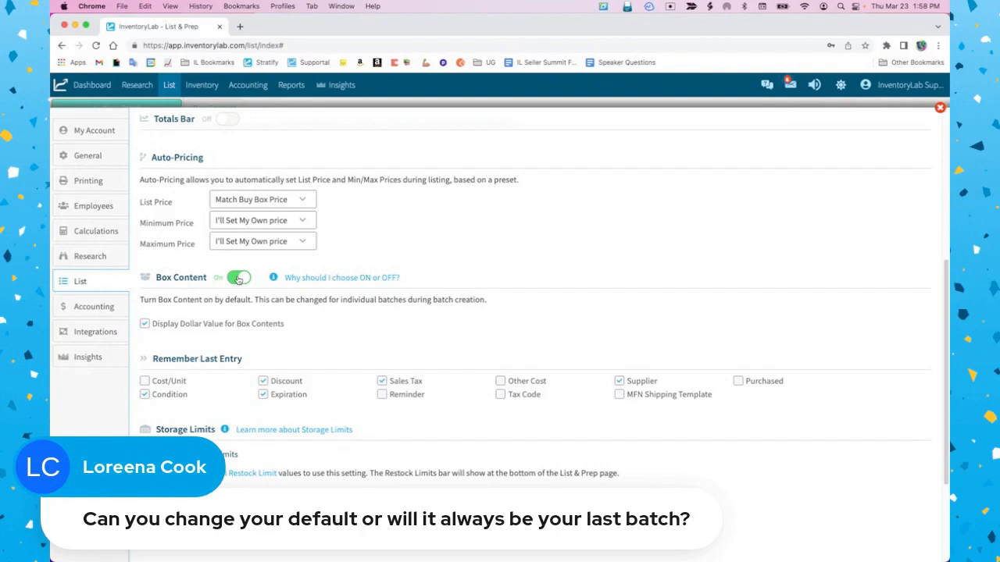
Step: Switch the default Box Content setting off and back on, and close the settings
{"action": "left_click", "coordinate": [239, 278]}
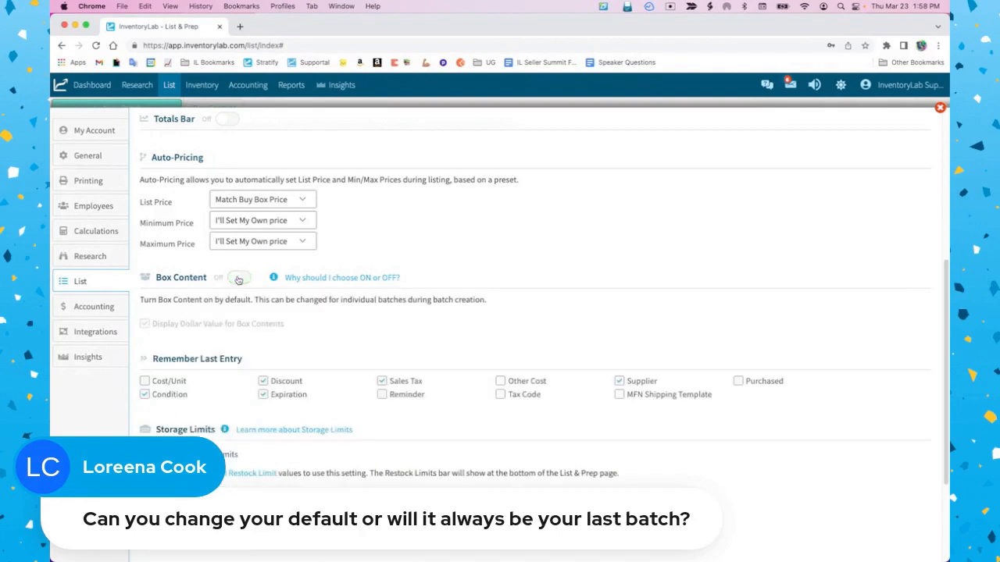
{"action": "left_click", "coordinate": [239, 279]}
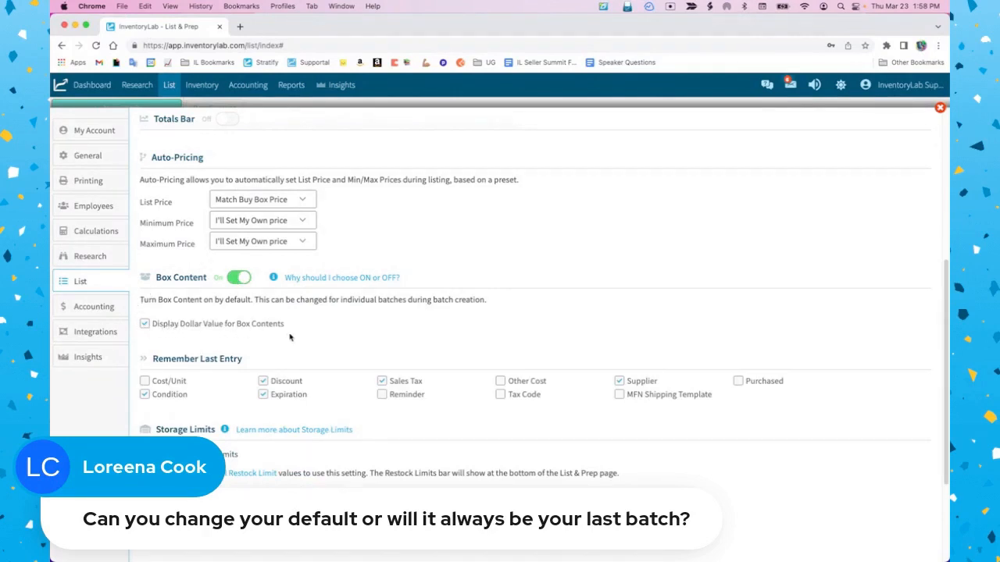
{"action": "scroll", "coordinate": [406, 250], "scroll_direction": "down", "scroll_amount": 1}
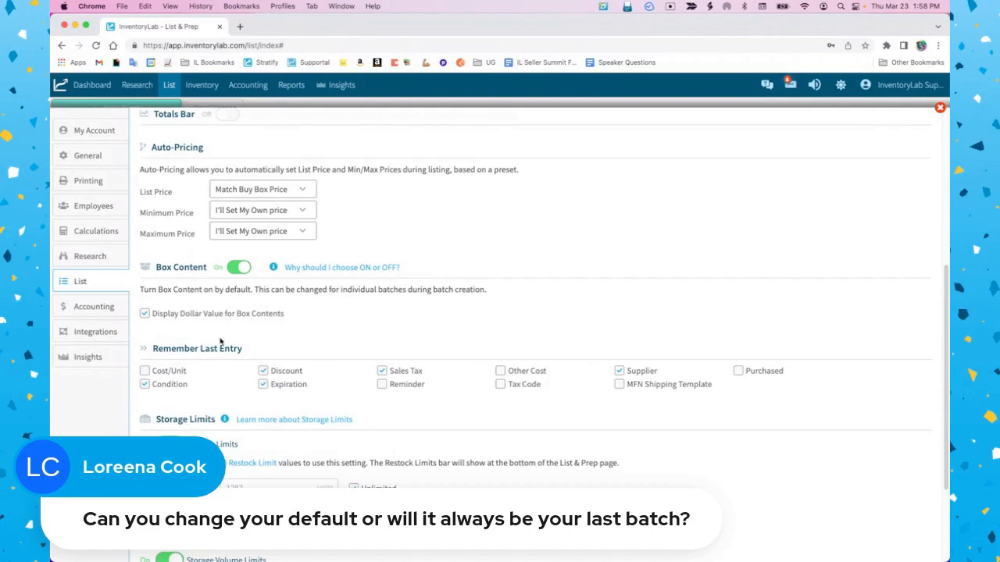
{"action": "left_click", "coordinate": [940, 108]}
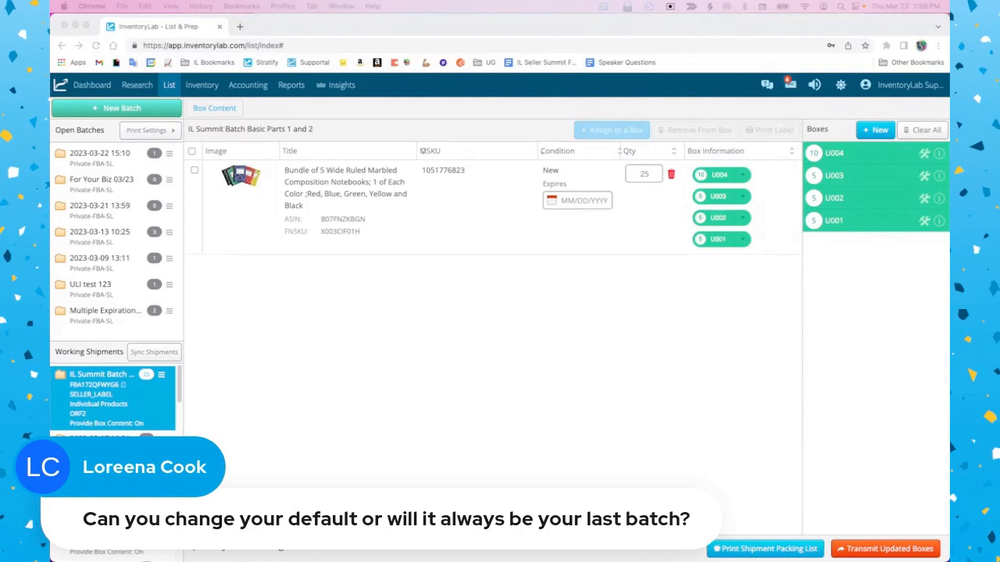
Step: View the editable contents of boxes U001 and U004 for the notebook bundle, closing each without changes
{"action": "left_click", "coordinate": [504, 319]}
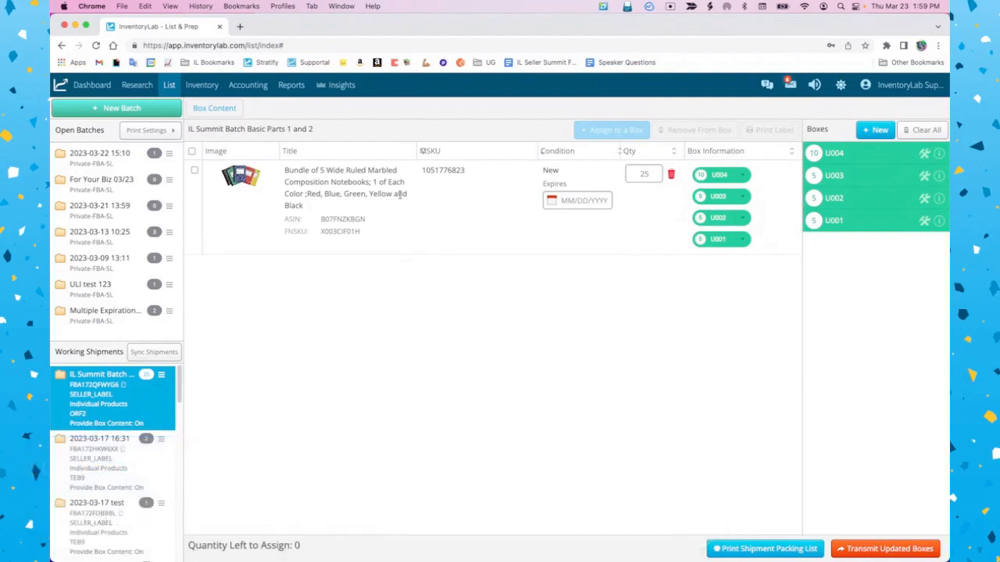
{"action": "left_click", "coordinate": [745, 242]}
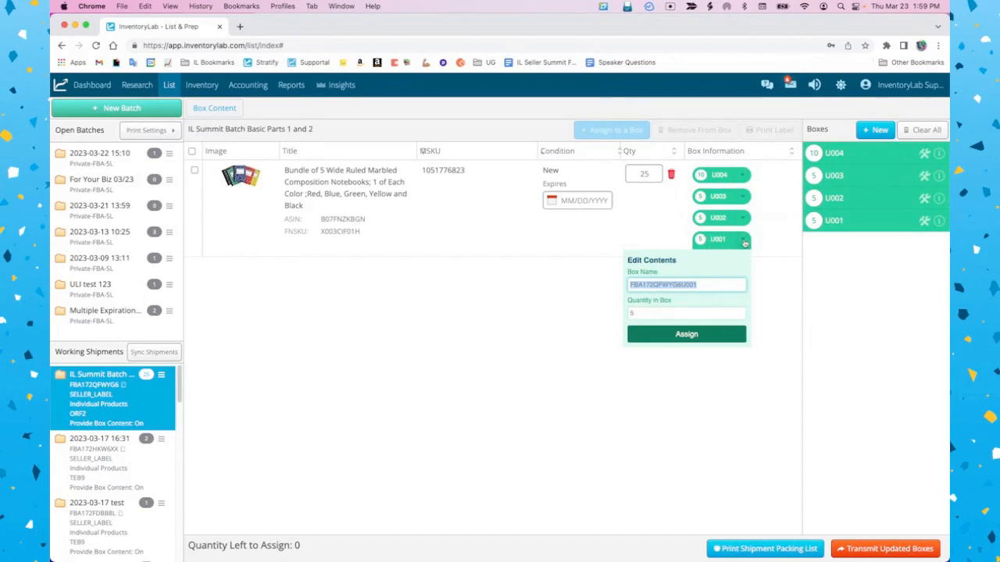
{"action": "left_click", "coordinate": [767, 209]}
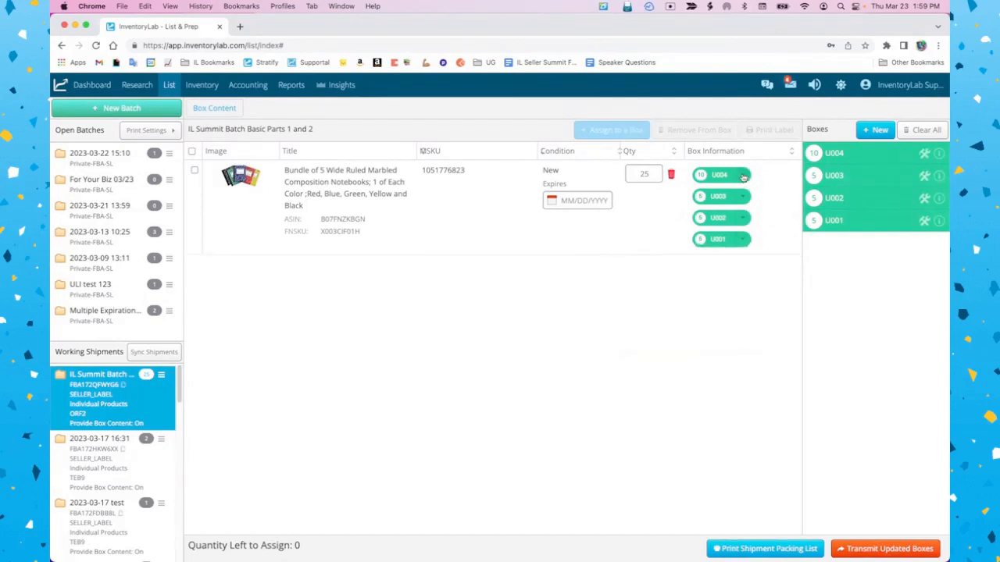
{"action": "left_click", "coordinate": [745, 177]}
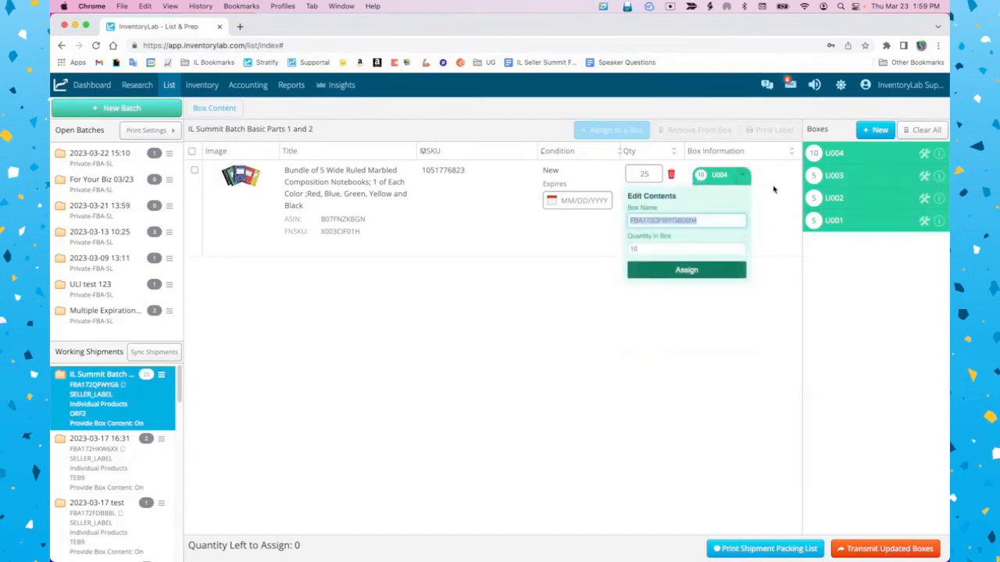
{"action": "left_click", "coordinate": [765, 247]}
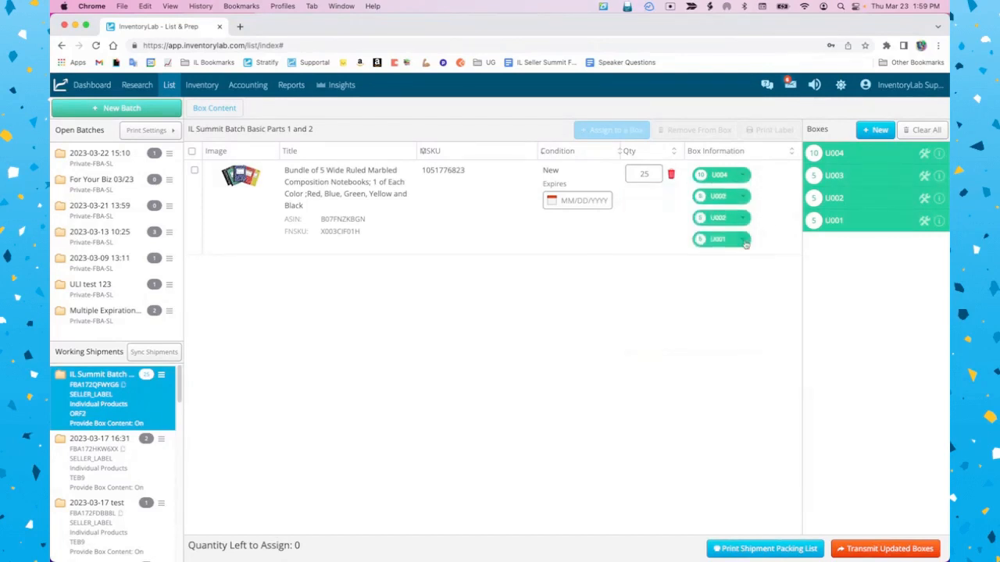
Step: Try to reassign the 5 notebook bundles in box U001 to box U002, and close the box contents editor
{"action": "left_click", "coordinate": [744, 242]}
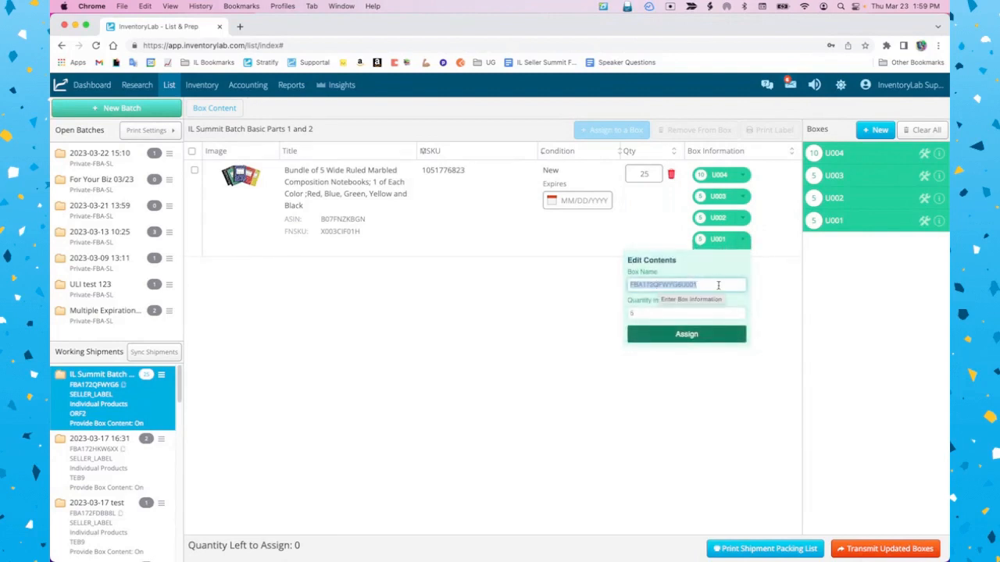
{"action": "left_click", "coordinate": [720, 284]}
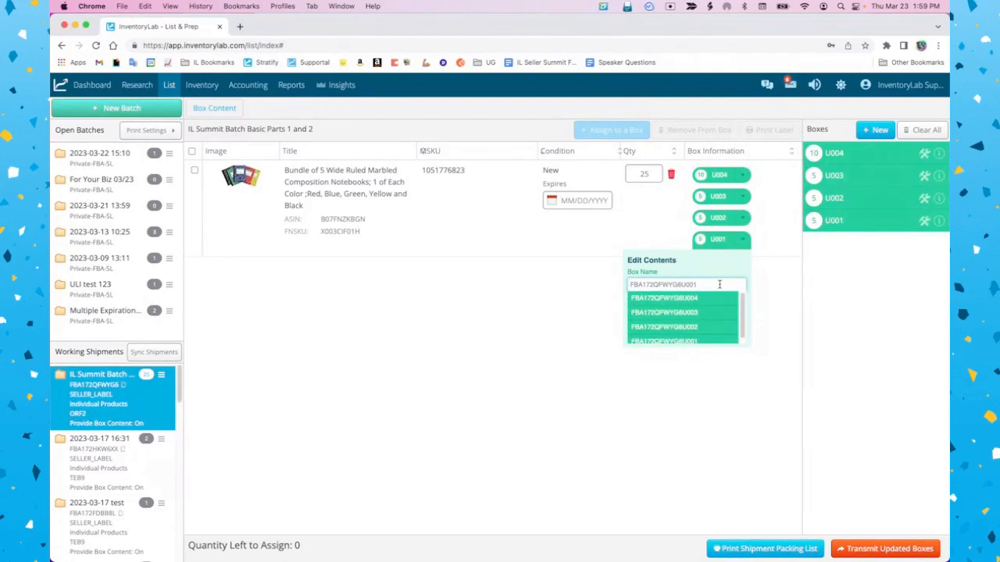
{"action": "scroll", "coordinate": [711, 316], "scroll_direction": "down", "scroll_amount": 1}
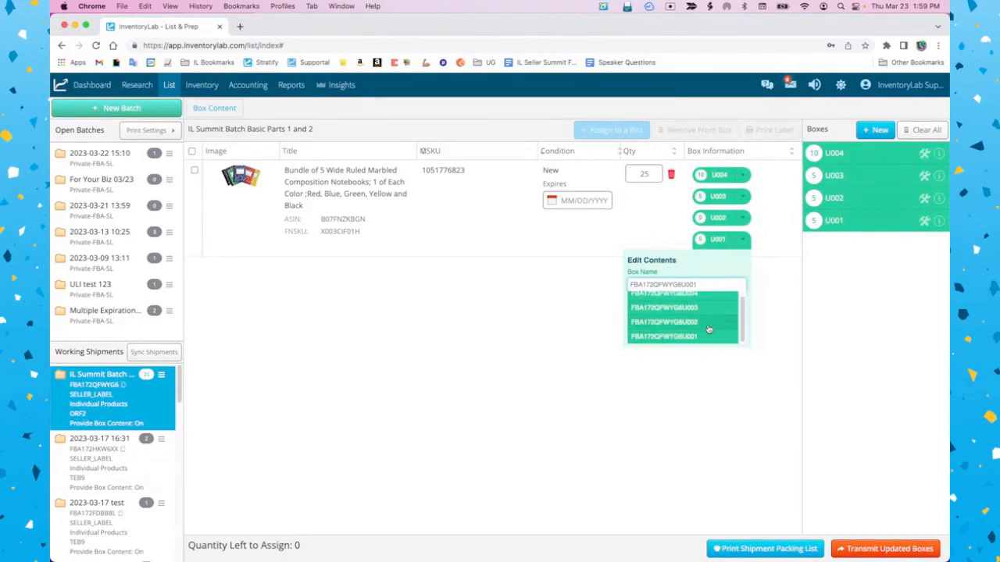
{"action": "scroll", "coordinate": [707, 331], "scroll_direction": "up", "scroll_amount": 1}
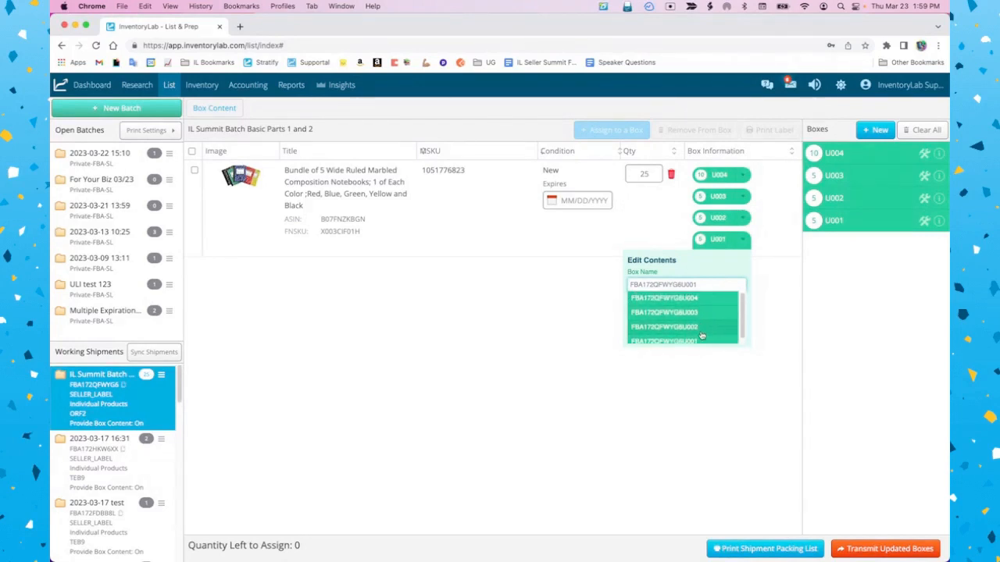
{"action": "left_click", "coordinate": [701, 331]}
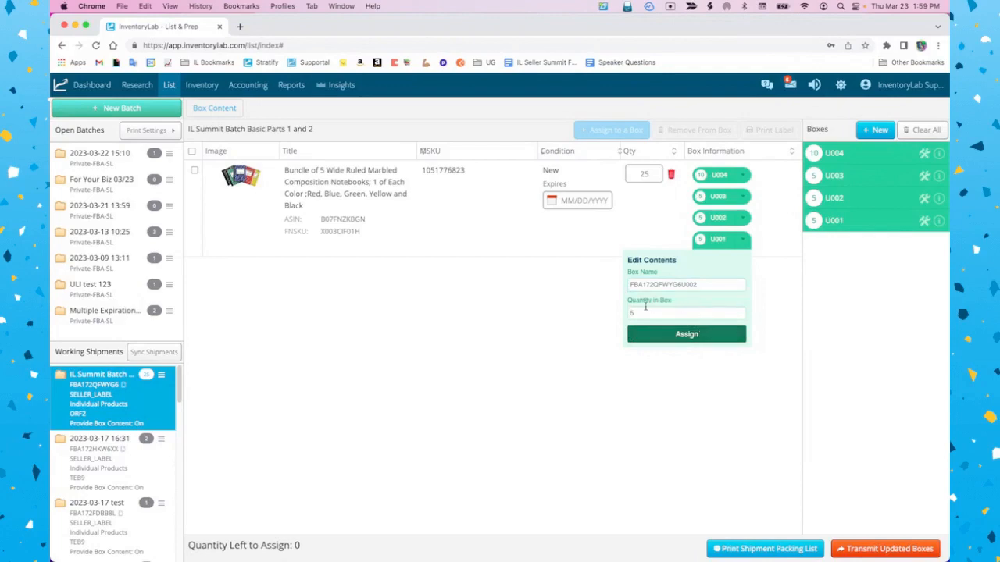
{"action": "left_click", "coordinate": [686, 334]}
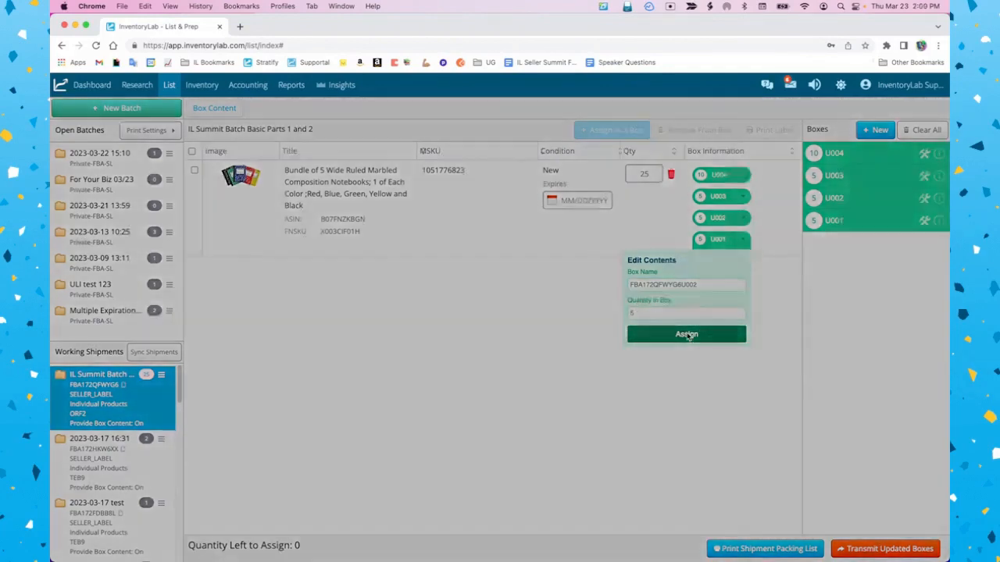
{"action": "left_click", "coordinate": [505, 208]}
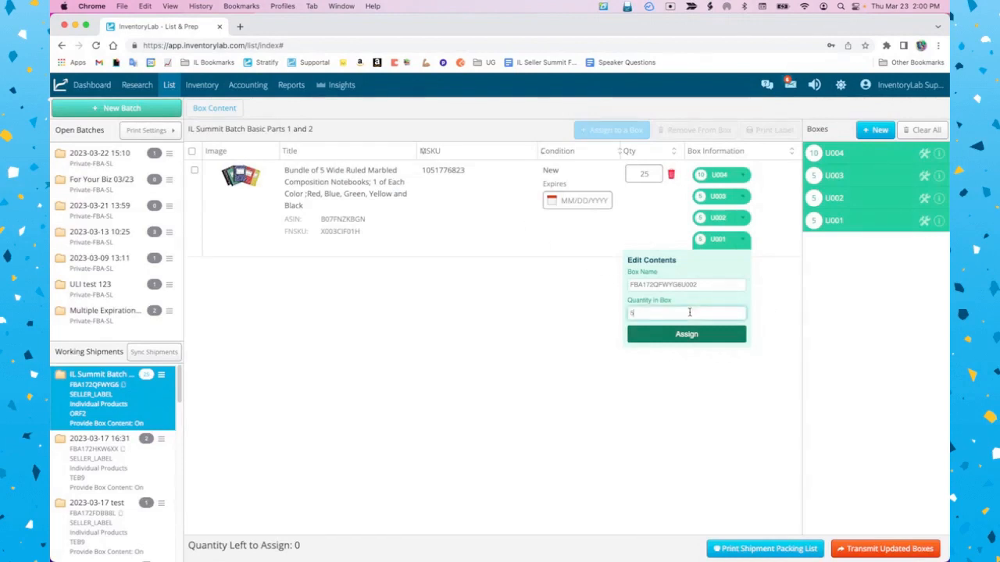
{"action": "left_click", "coordinate": [773, 239]}
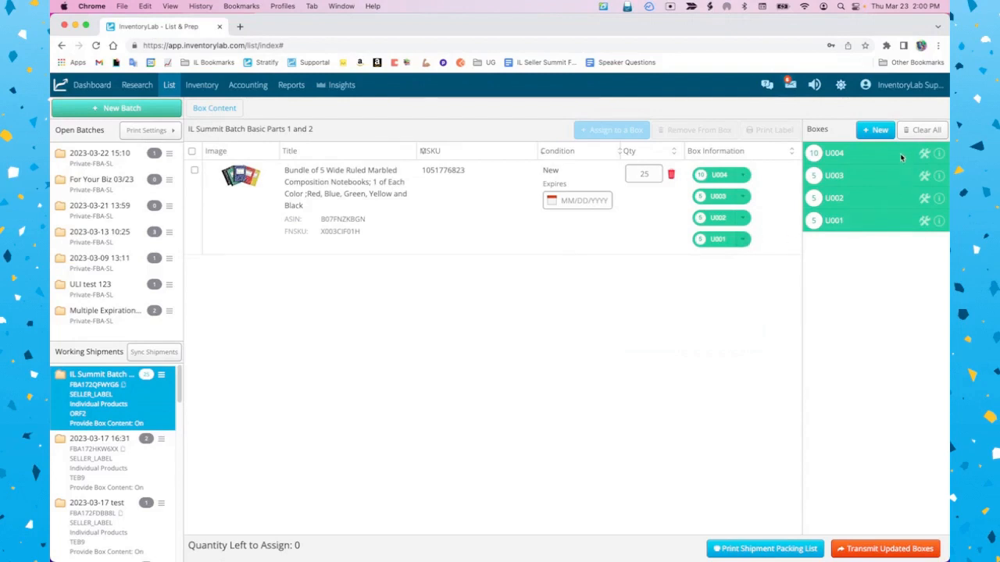
Step: Remove box U004 from the shipment
{"action": "left_click", "coordinate": [924, 155]}
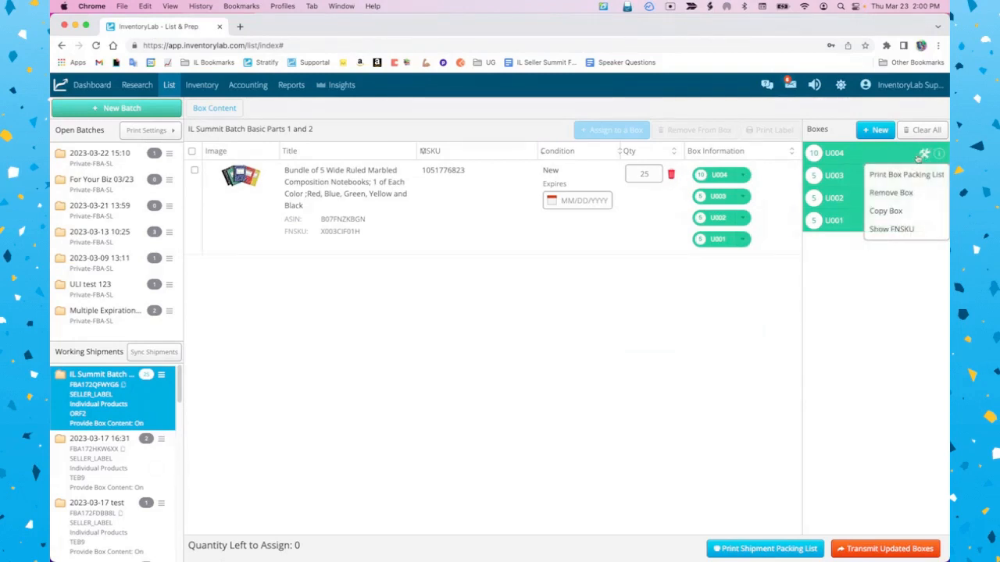
{"action": "left_click", "coordinate": [883, 192]}
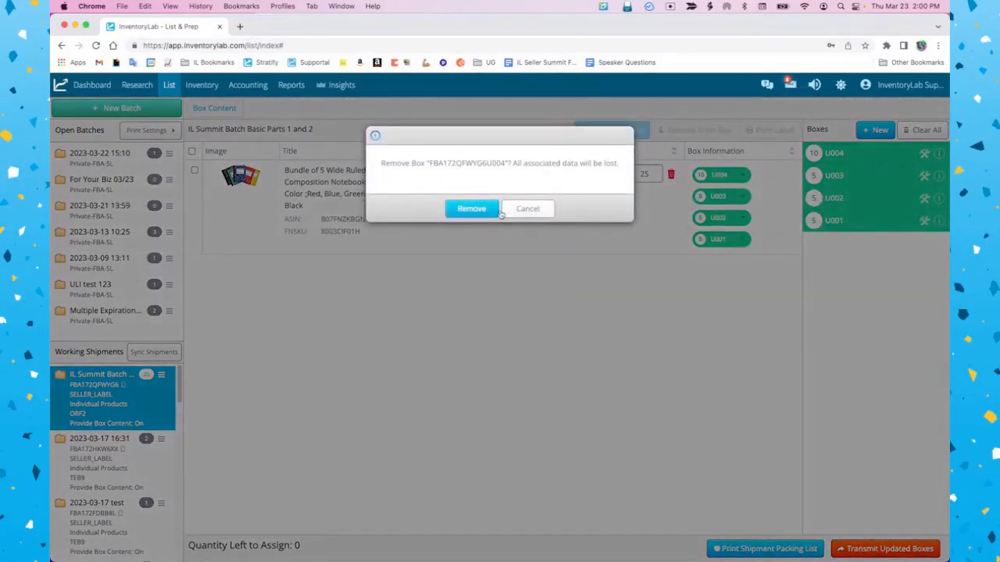
{"action": "left_click", "coordinate": [468, 210]}
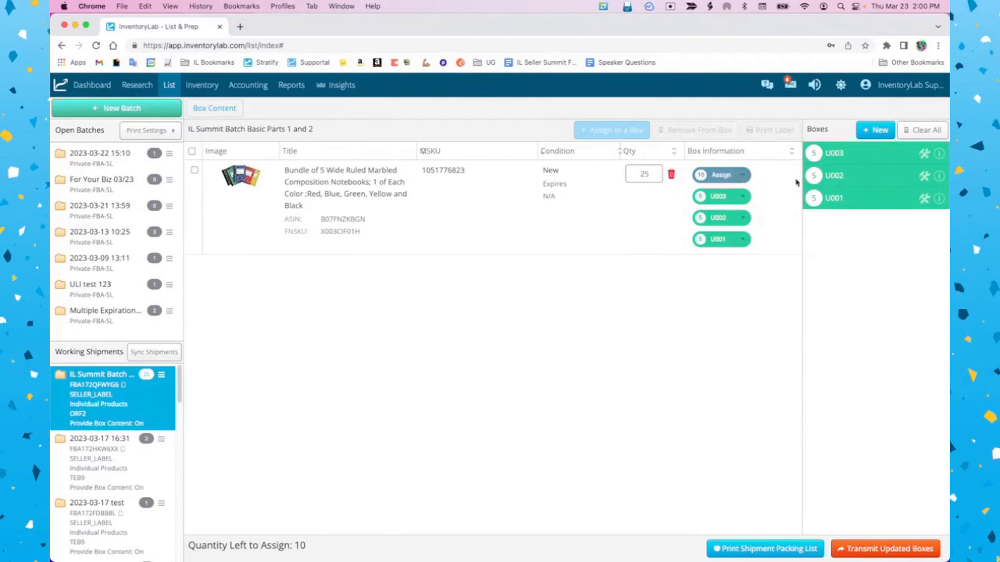
Step: Assign 5 of the unassigned notebook bundles to box U001
{"action": "left_click", "coordinate": [746, 176]}
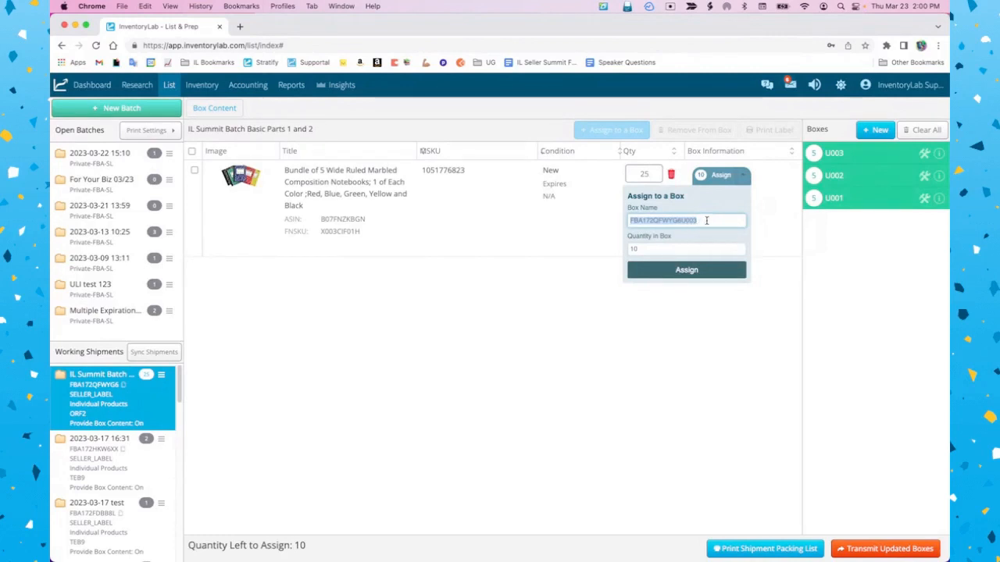
{"action": "left_click", "coordinate": [706, 220]}
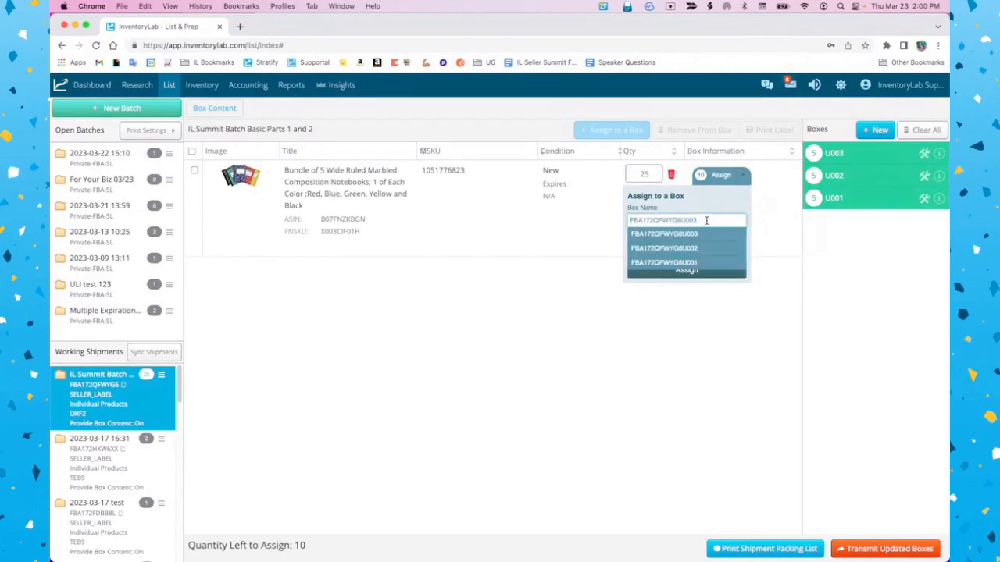
{"action": "left_click", "coordinate": [701, 264]}
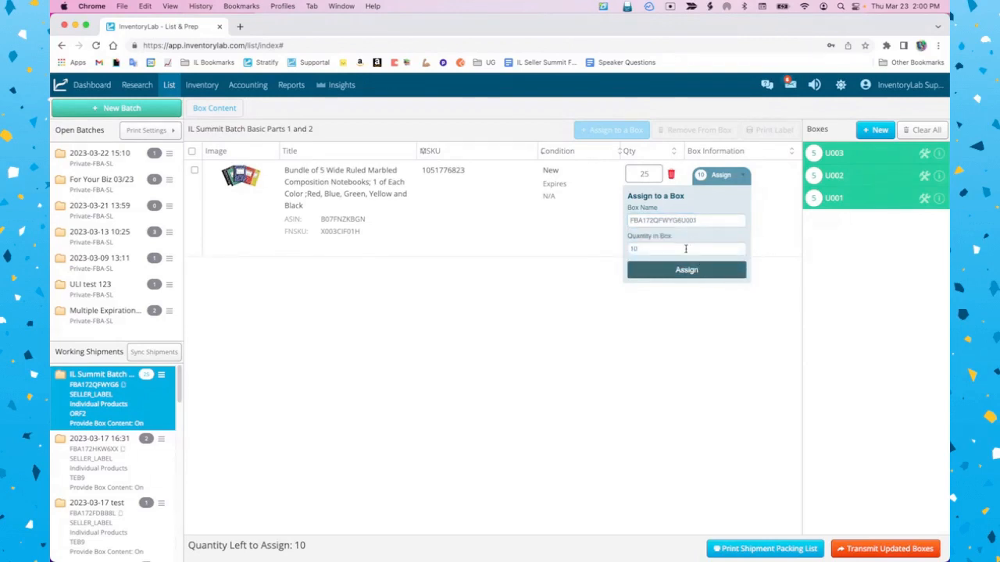
{"action": "left_click", "coordinate": [686, 248]}
{"action": "type", "text": "5"}
{"action": "left_click", "coordinate": [700, 272]}
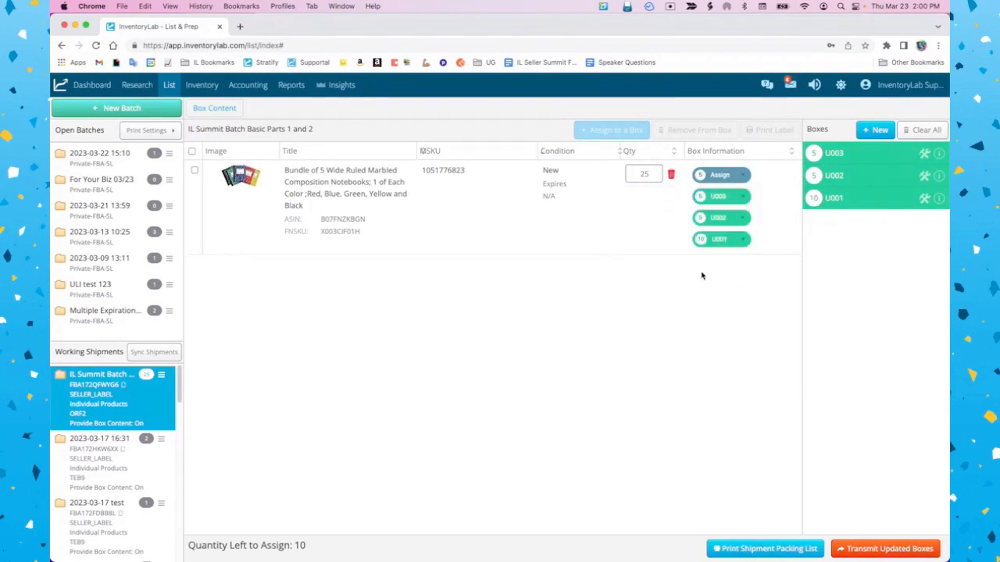
Step: Assign the remaining 5 notebook bundles to box U002
{"action": "left_click", "coordinate": [740, 176]}
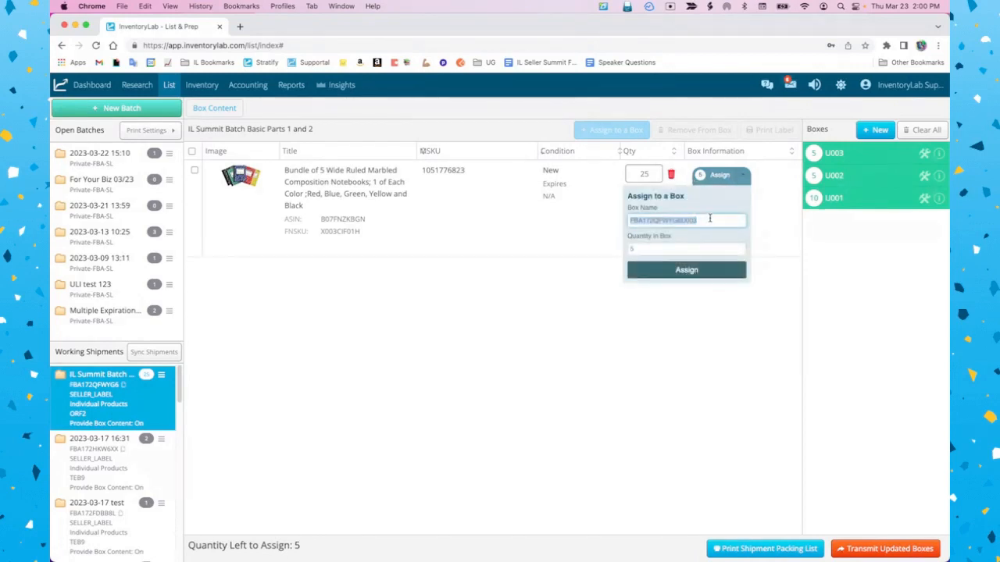
{"action": "left_click", "coordinate": [711, 219]}
{"action": "left_click", "coordinate": [711, 248]}
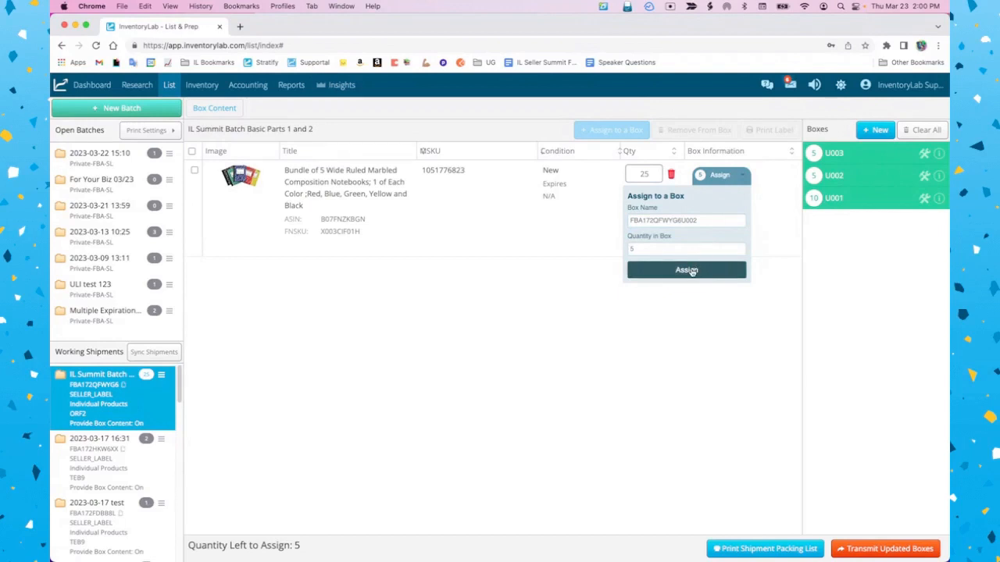
{"action": "left_click", "coordinate": [686, 269]}
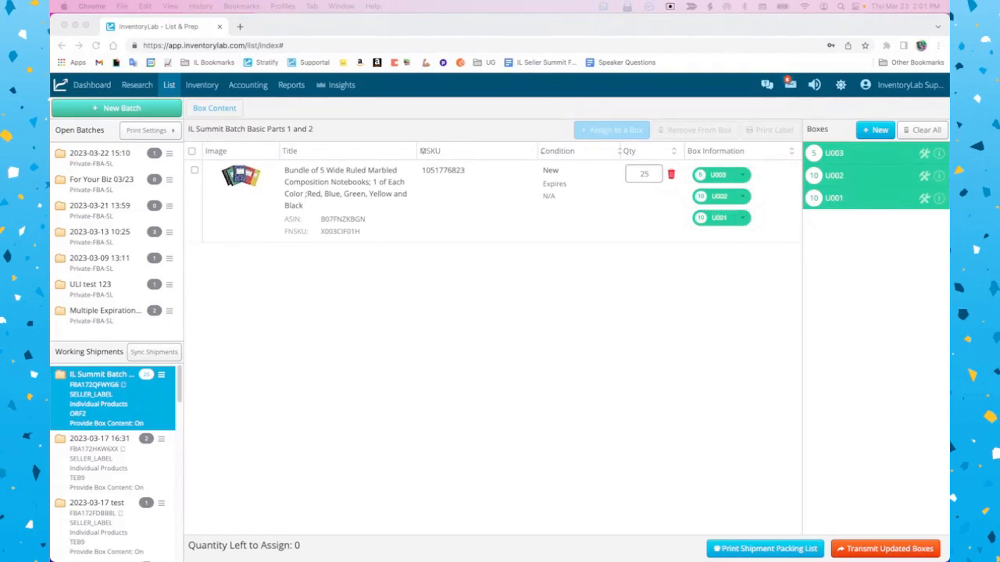
{"action": "left_click", "coordinate": [565, 346]}
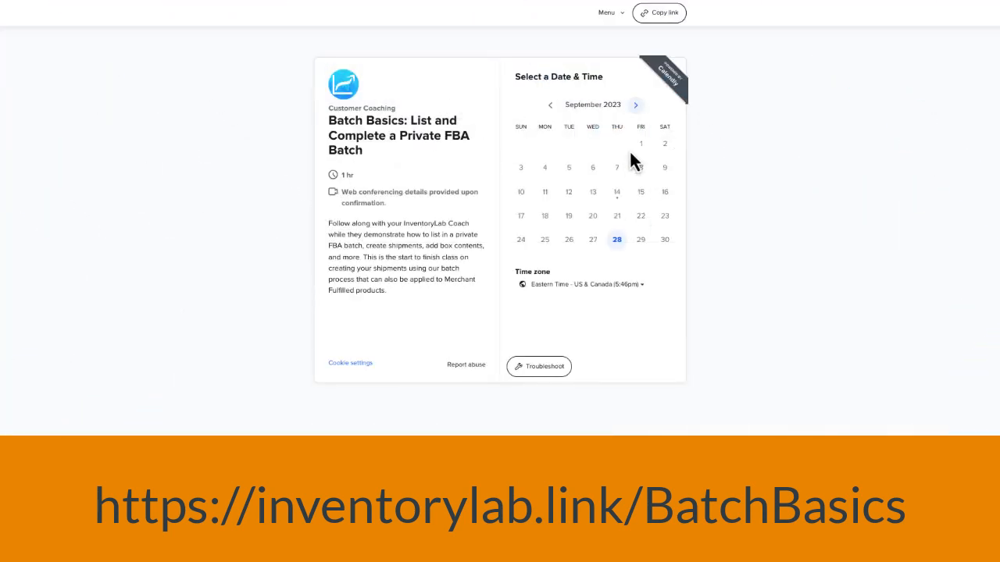
Step: On the Calendly booking page for the Batch Basics class, select October 12, 2023
{"action": "left_click", "coordinate": [635, 105]}
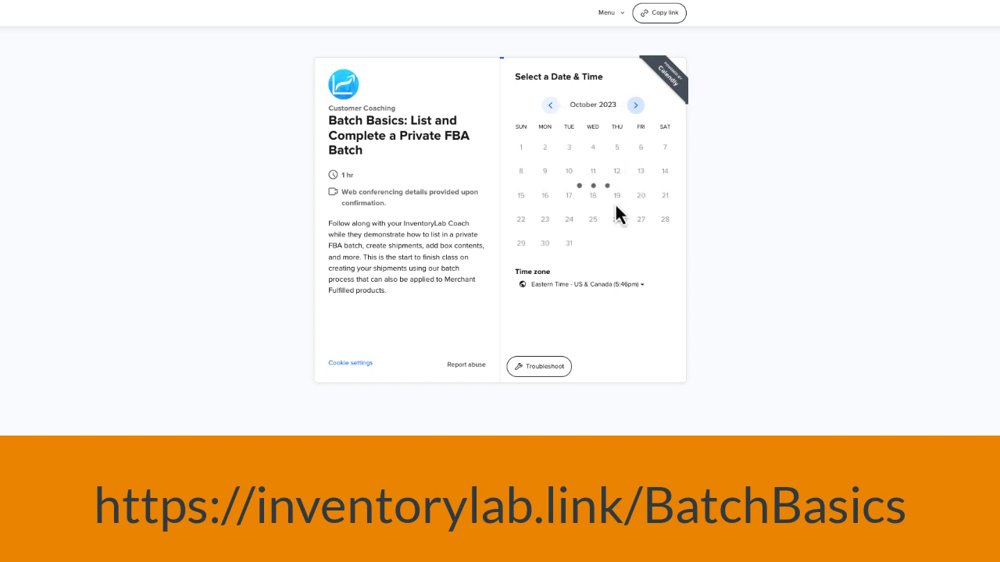
{"action": "left_click", "coordinate": [618, 174]}
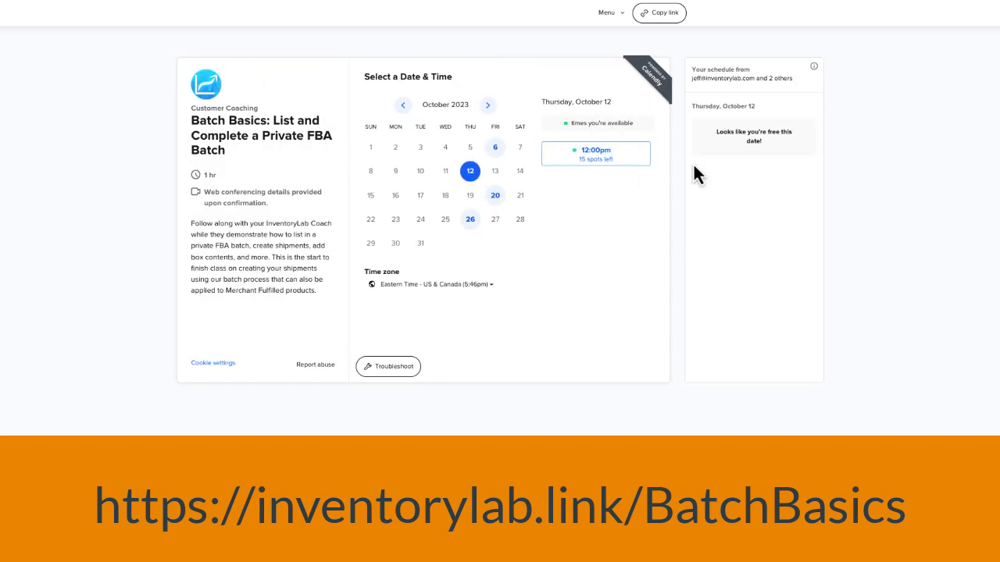